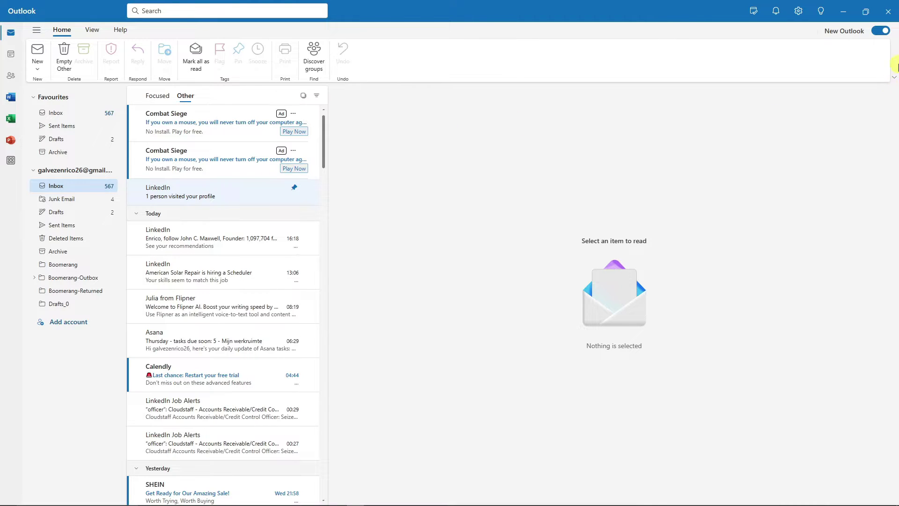
# Switch the ribbon to the simplified single-row layout, then back to Classic
pyautogui.click(894, 78)
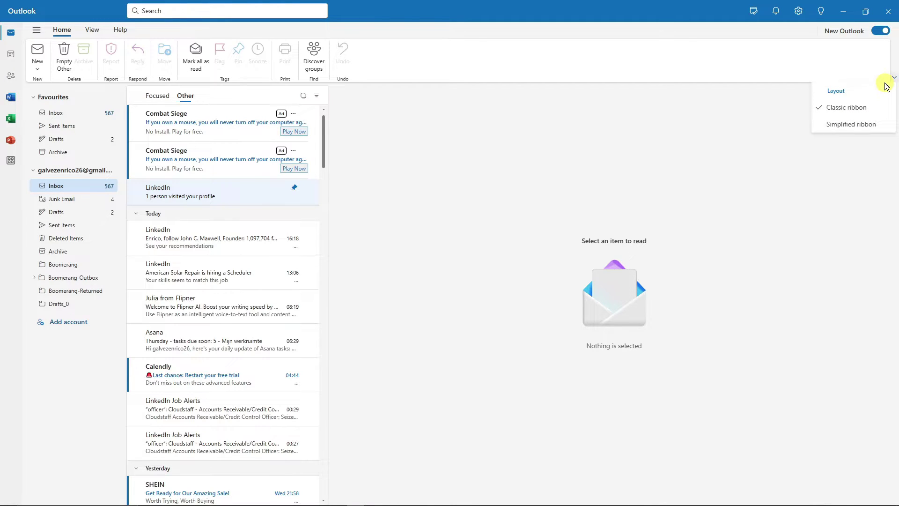
pyautogui.click(843, 125)
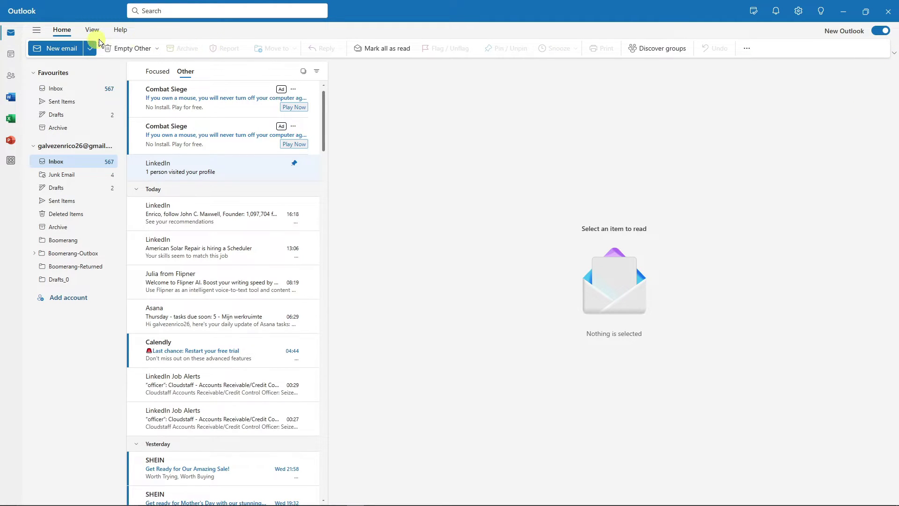
pyautogui.click(893, 54)
pyautogui.click(847, 84)
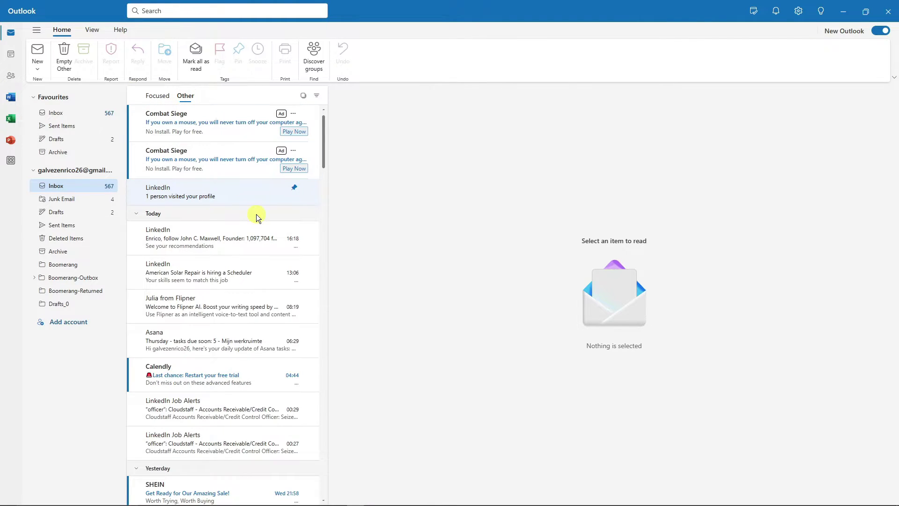
# Scroll through the messages in the Other inbox
pyautogui.scroll(-4, 252, 234)
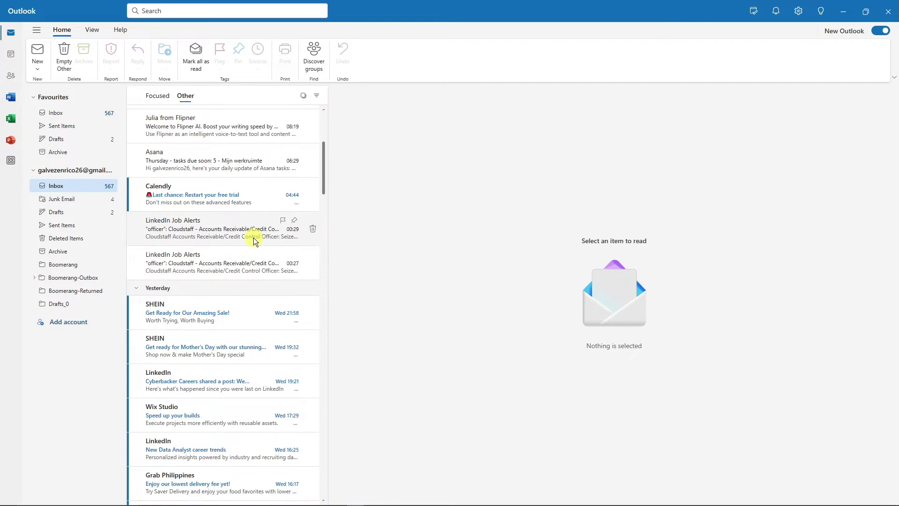
pyautogui.scroll(-4, 255, 237)
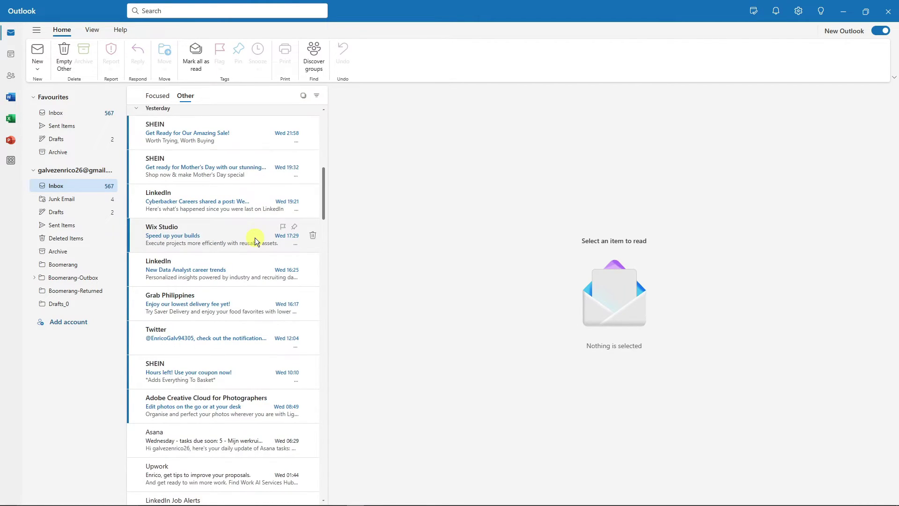
pyautogui.scroll(-1, 249, 235)
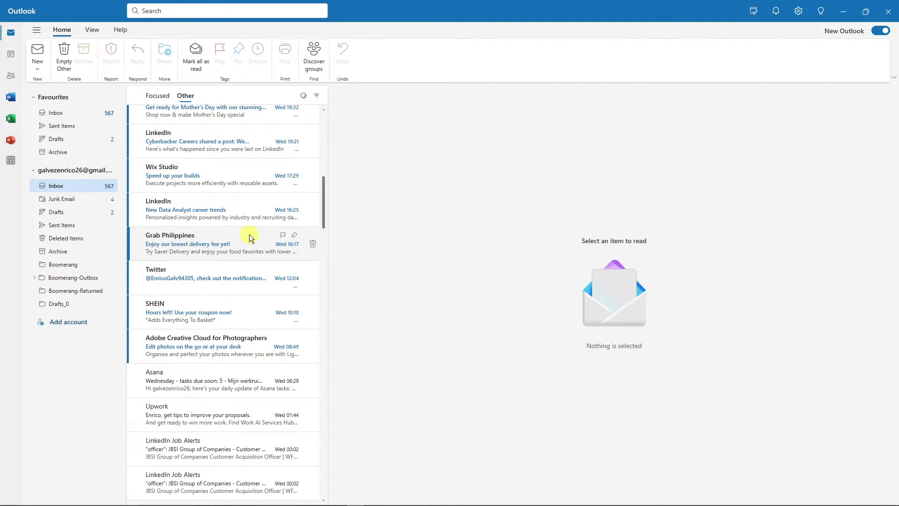
pyautogui.scroll(5, 246, 215)
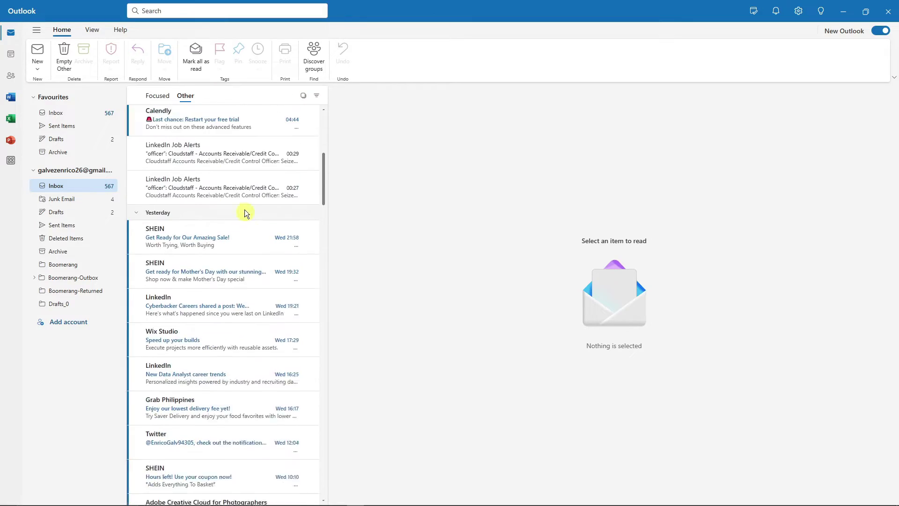
# Switch to the Focused inbox and scroll through its messages
pyautogui.click(157, 96)
pyautogui.scroll(-15, 264, 190)
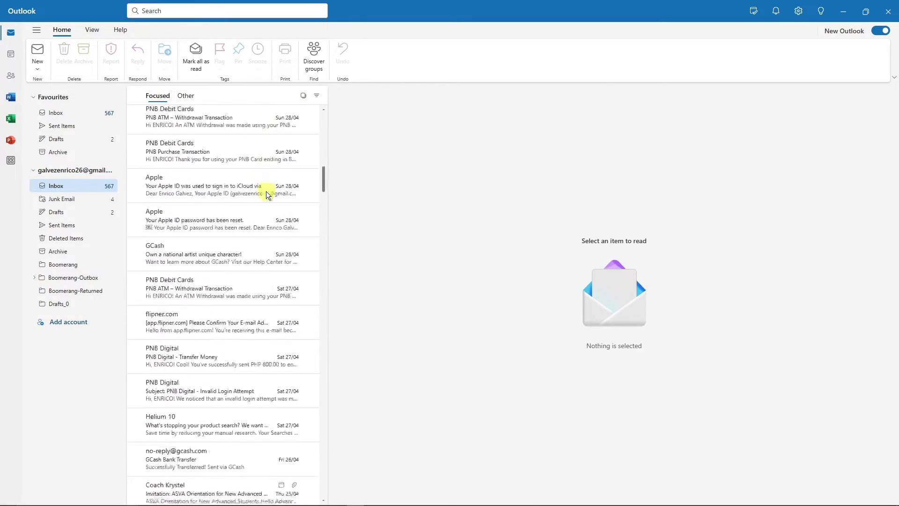
pyautogui.scroll(10, 265, 196)
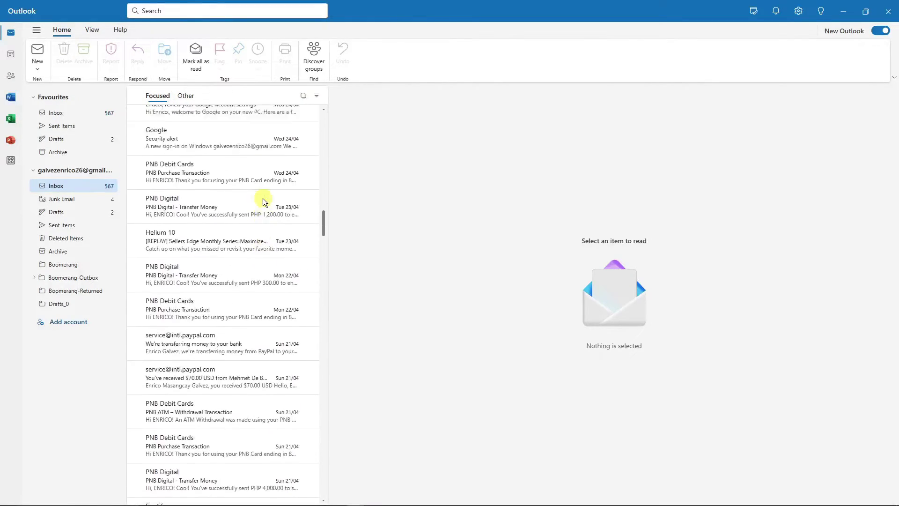
pyautogui.scroll(-4, 264, 196)
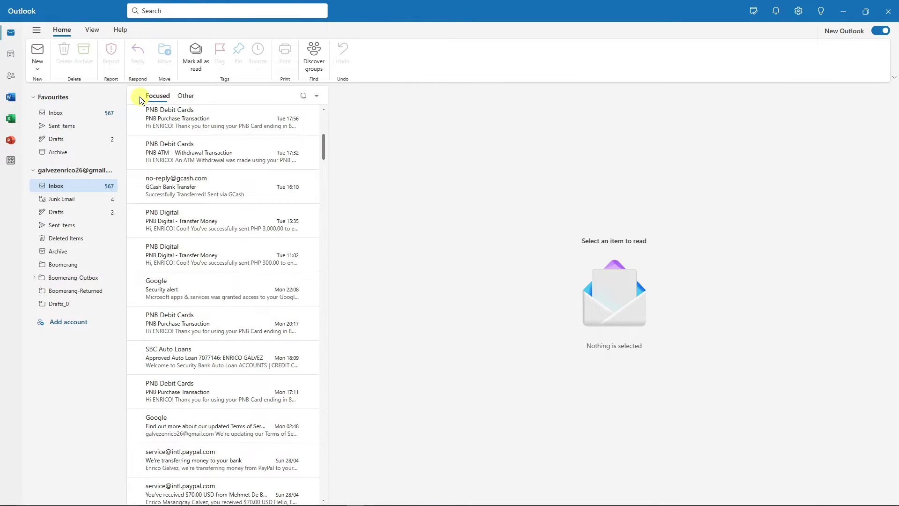
# Set the Layout setting to Don't sort my messages and save it
pyautogui.click(94, 29)
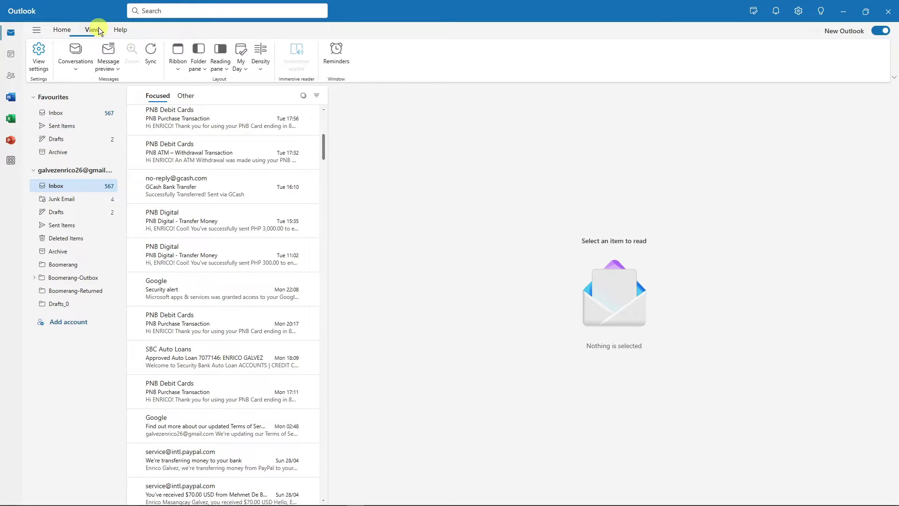
pyautogui.click(40, 69)
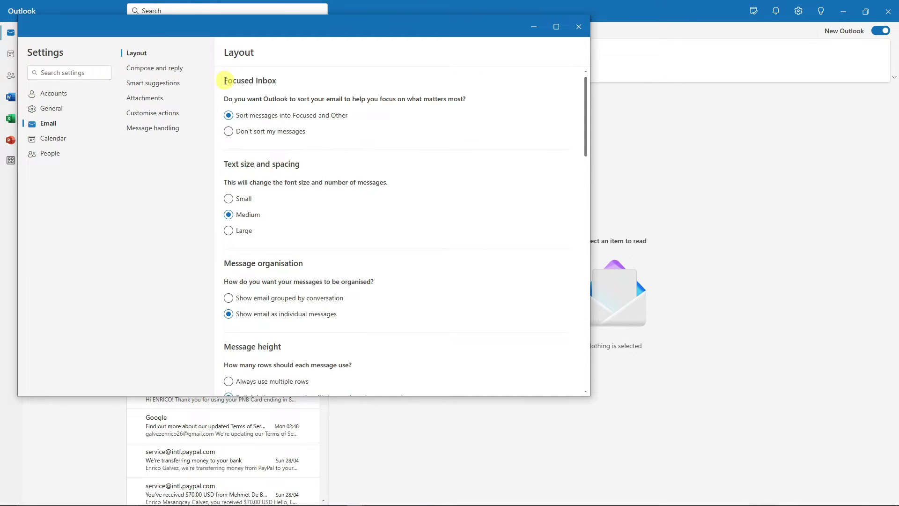
pyautogui.moveTo(226, 80); pyautogui.dragTo(288, 88)
pyautogui.click(228, 131)
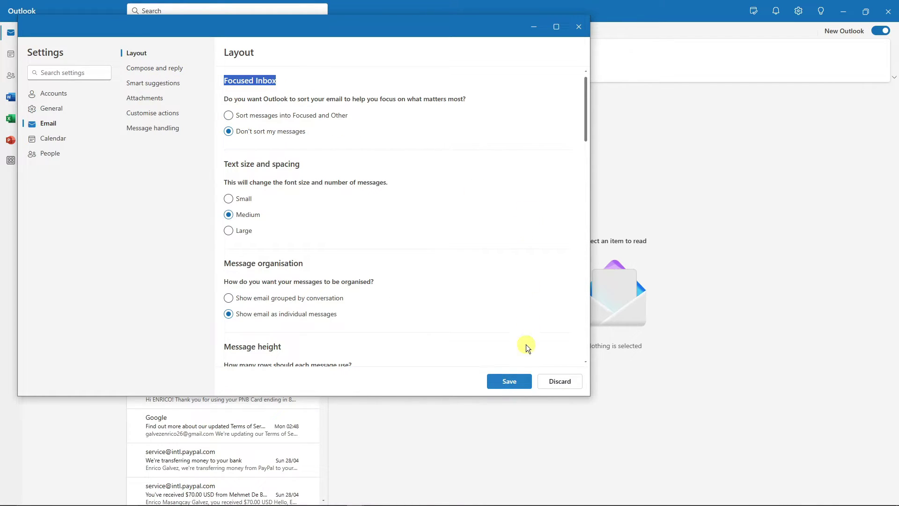
pyautogui.click(515, 381)
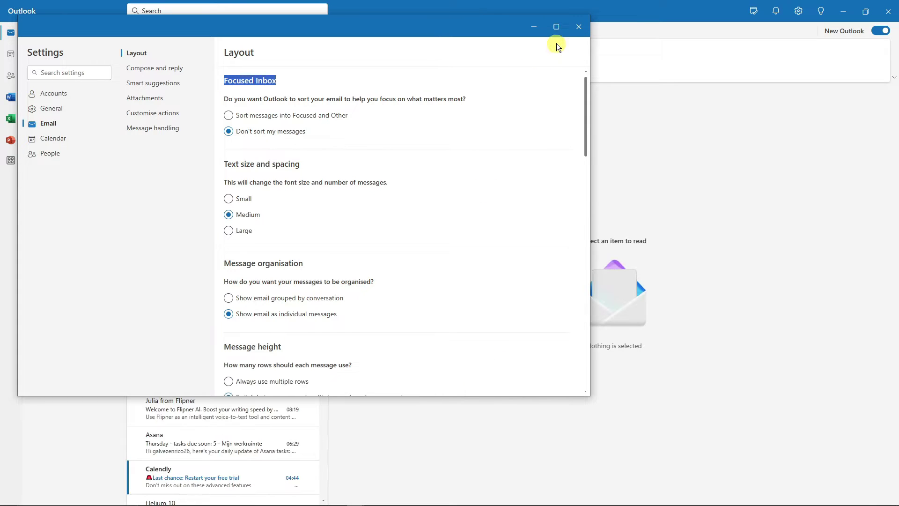
pyautogui.click(579, 27)
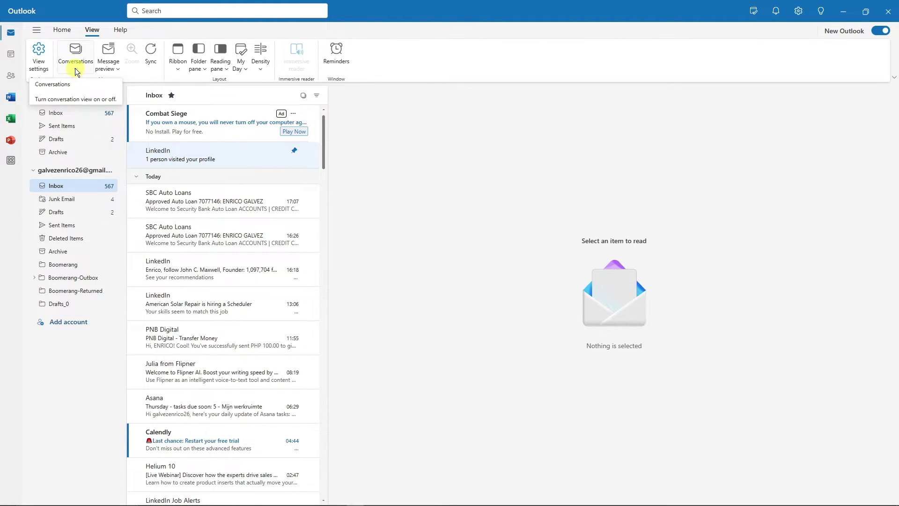
# Restore Sort messages into Focused and Other and save it
pyautogui.click(39, 66)
pyautogui.click(231, 112)
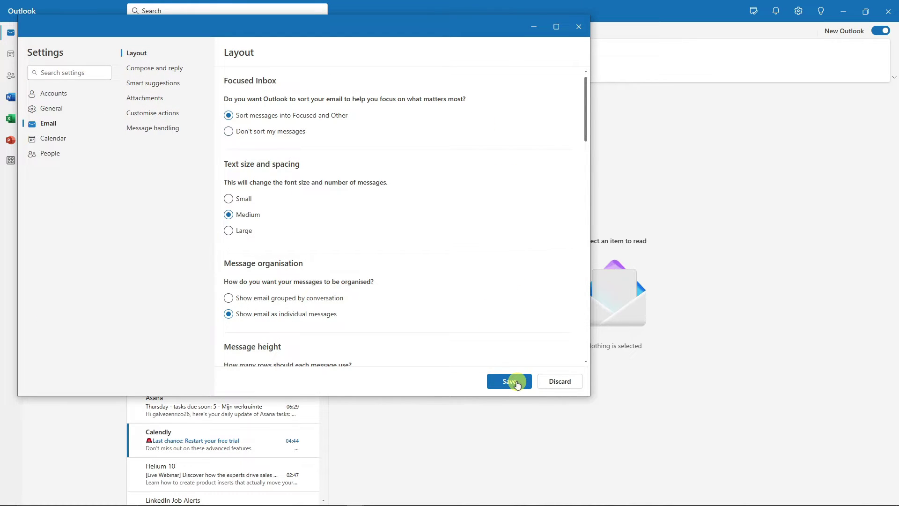
pyautogui.click(517, 382)
pyautogui.click(579, 27)
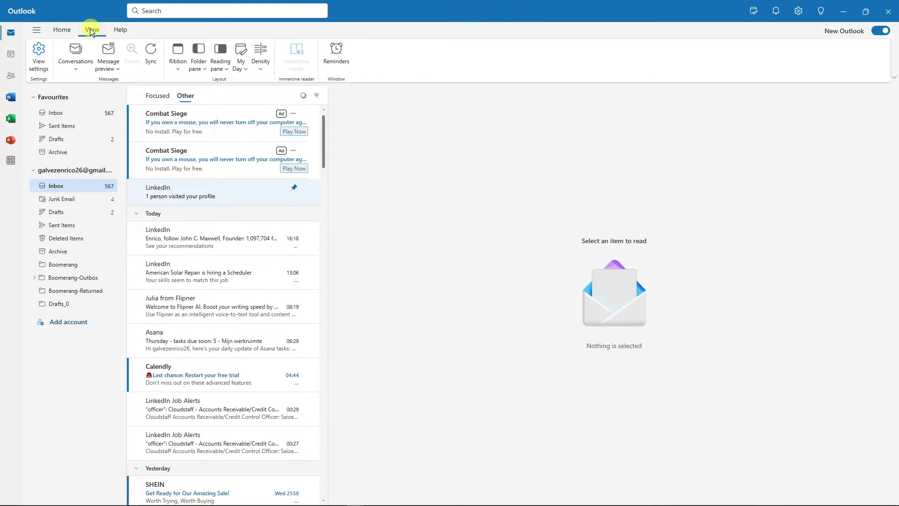
# Browse the View tab's ribbon layout, folder pane and reading pane options
pyautogui.click(180, 68)
pyautogui.click(180, 68)
pyautogui.click(180, 68)
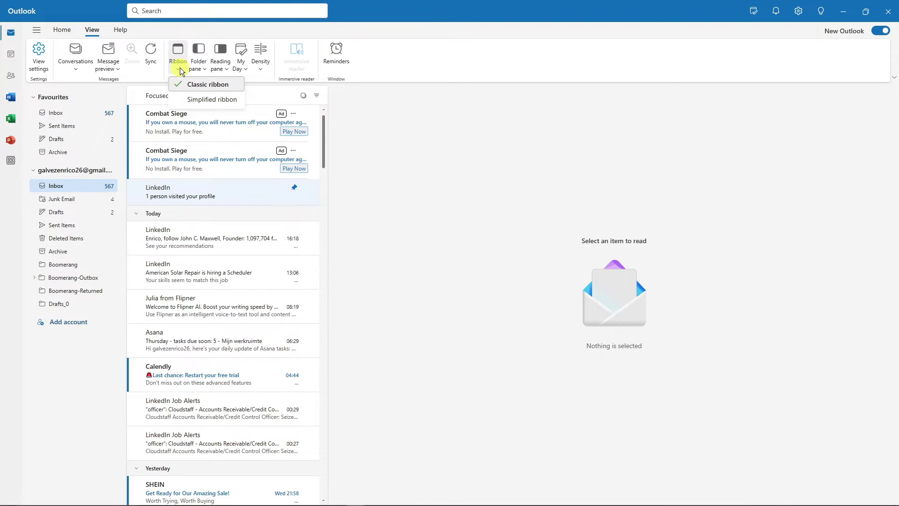
pyautogui.click(893, 77)
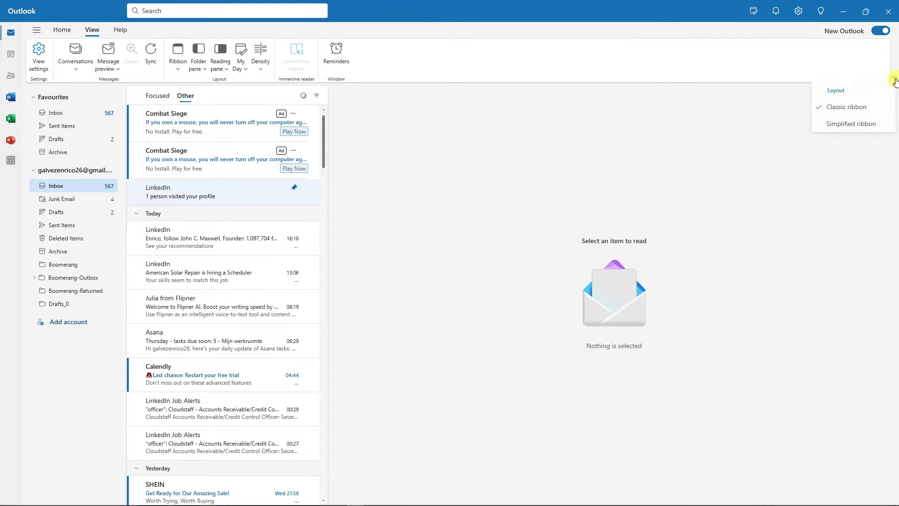
pyautogui.click(894, 77)
pyautogui.click(200, 68)
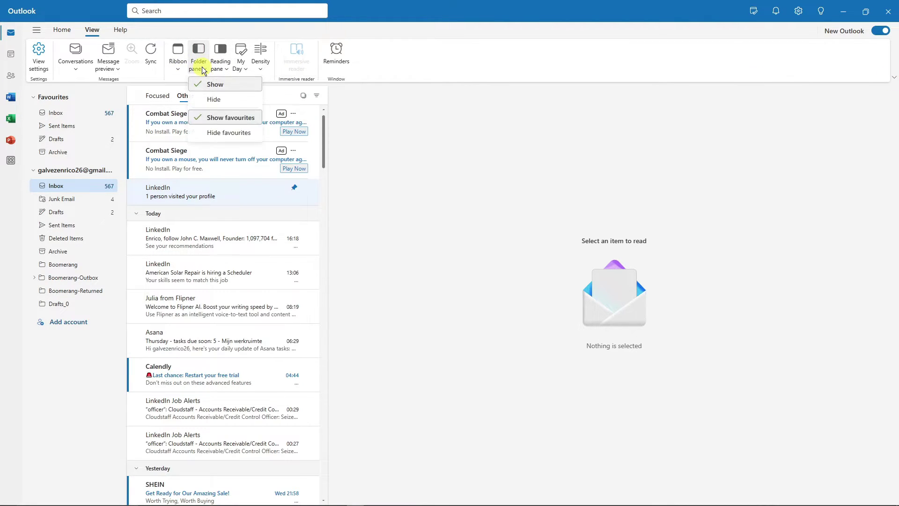
pyautogui.click(228, 70)
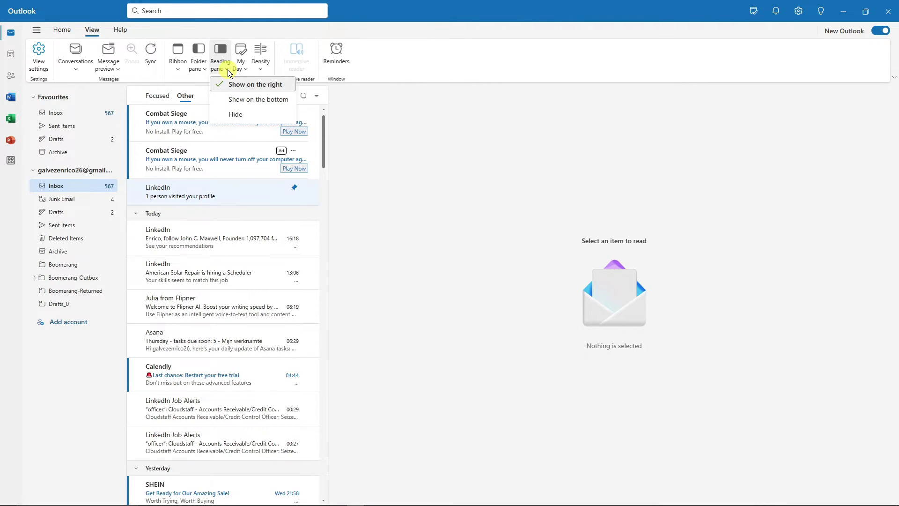
pyautogui.click(229, 71)
# Show the My Day calendar pane, then close it again
pyautogui.click(245, 71)
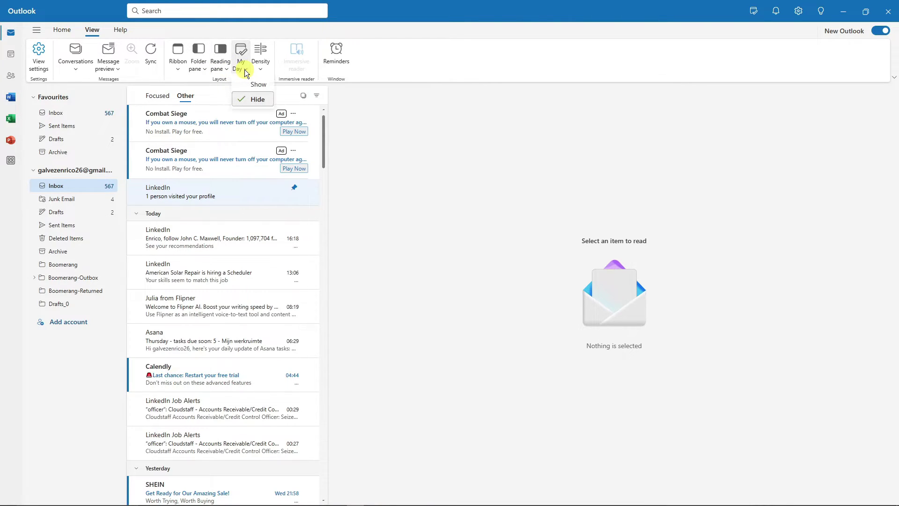
pyautogui.click(257, 86)
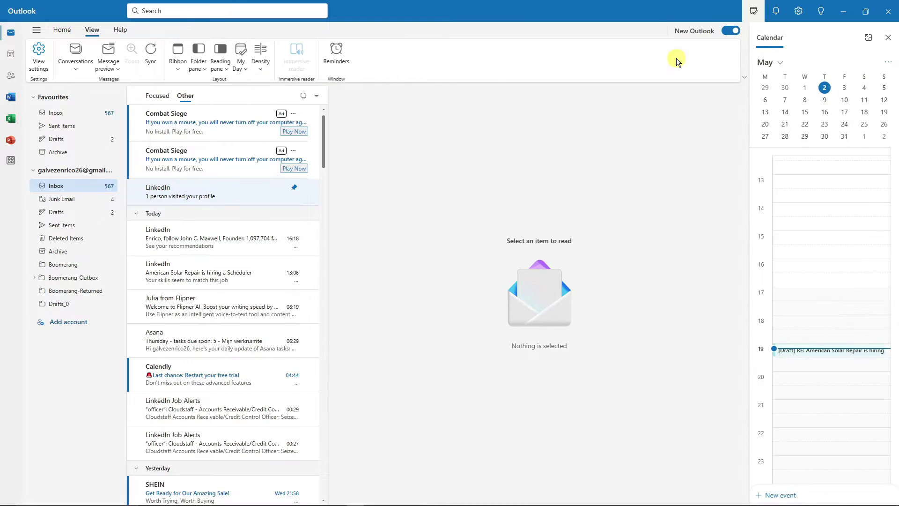
pyautogui.click(887, 39)
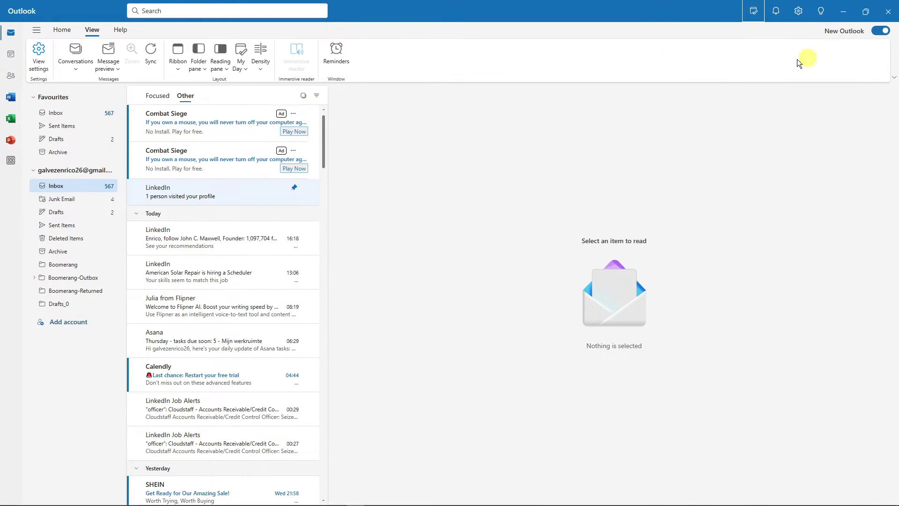
pyautogui.click(239, 70)
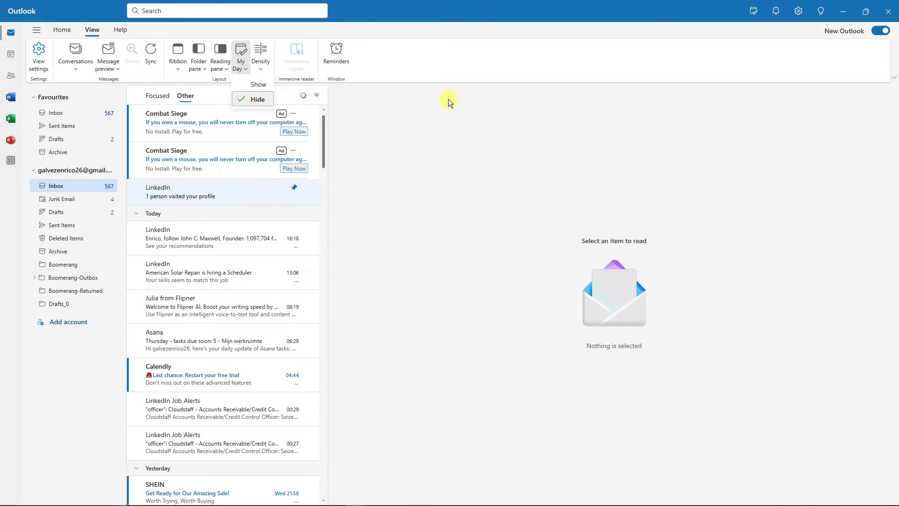
pyautogui.click(452, 99)
# Set message list Density to Roomy, then Compact, and reopen the Density choices
pyautogui.click(262, 69)
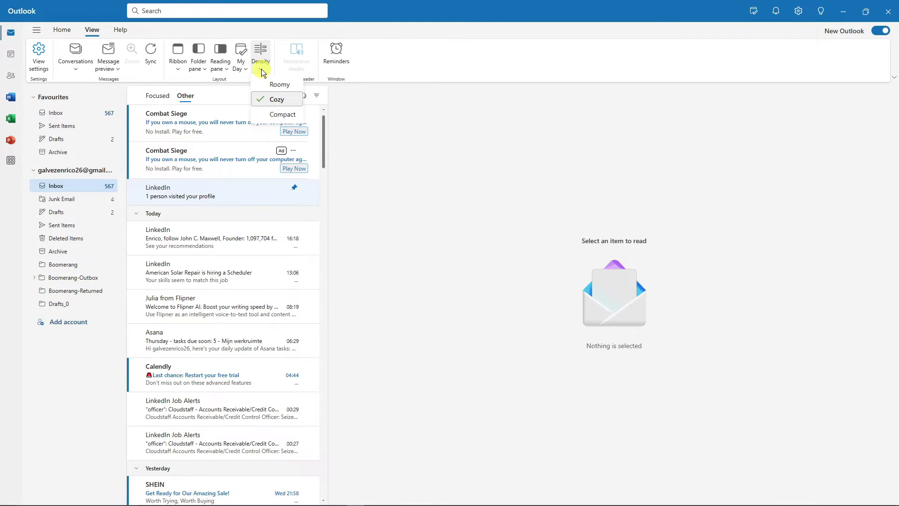
pyautogui.click(284, 86)
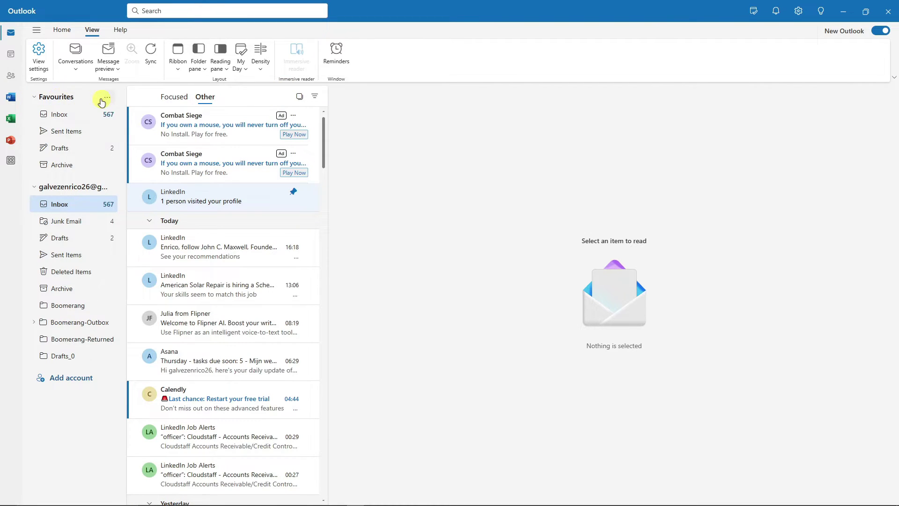
pyautogui.click(261, 68)
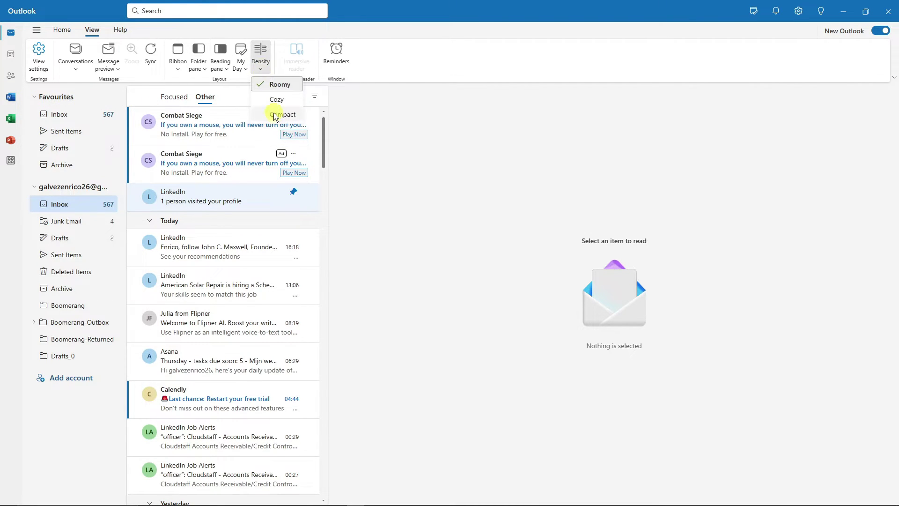
pyautogui.click(276, 115)
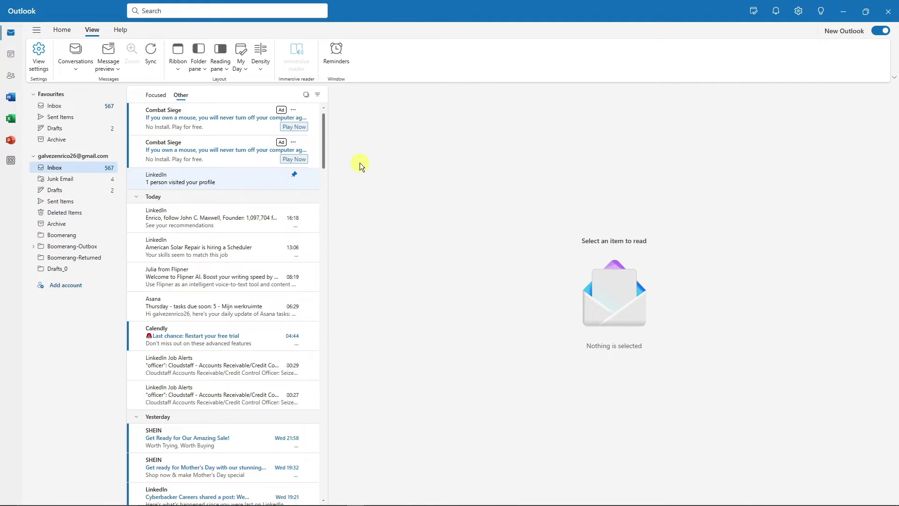
pyautogui.click(262, 68)
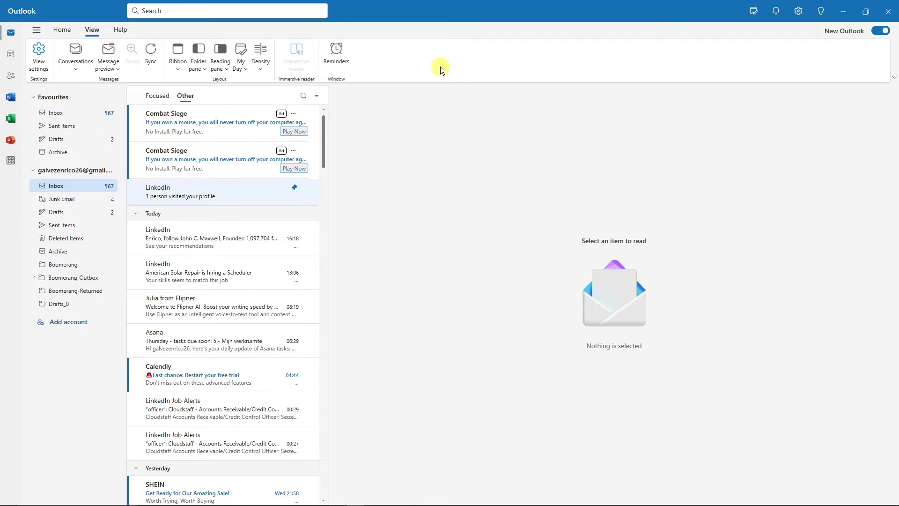
pyautogui.click(149, 96)
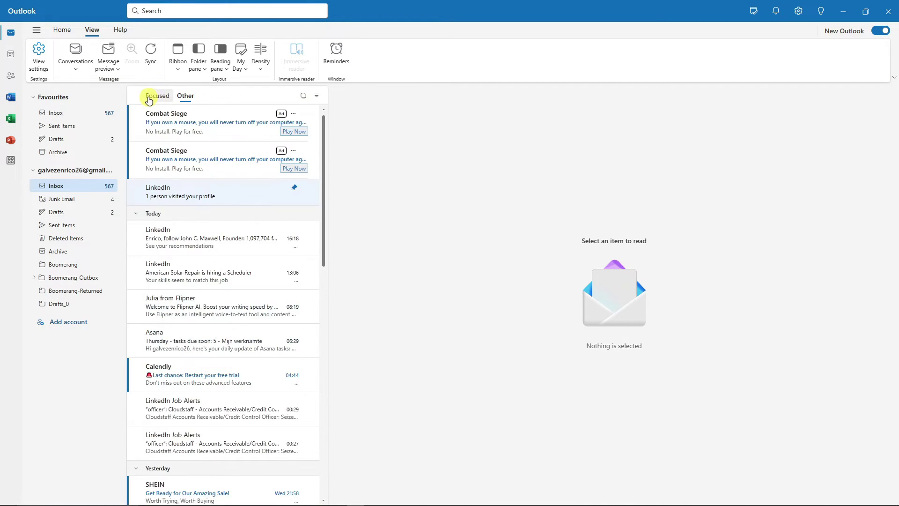
pyautogui.click(149, 99)
pyautogui.click(184, 95)
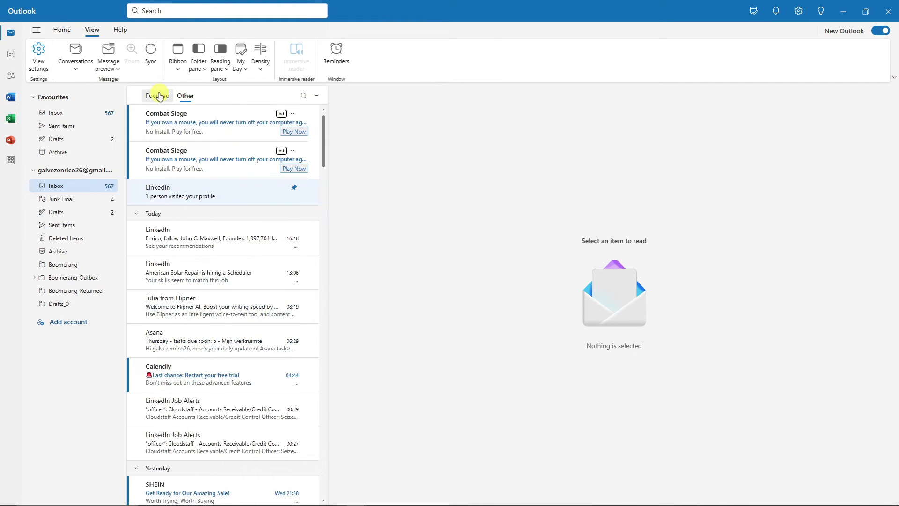
pyautogui.click(159, 97)
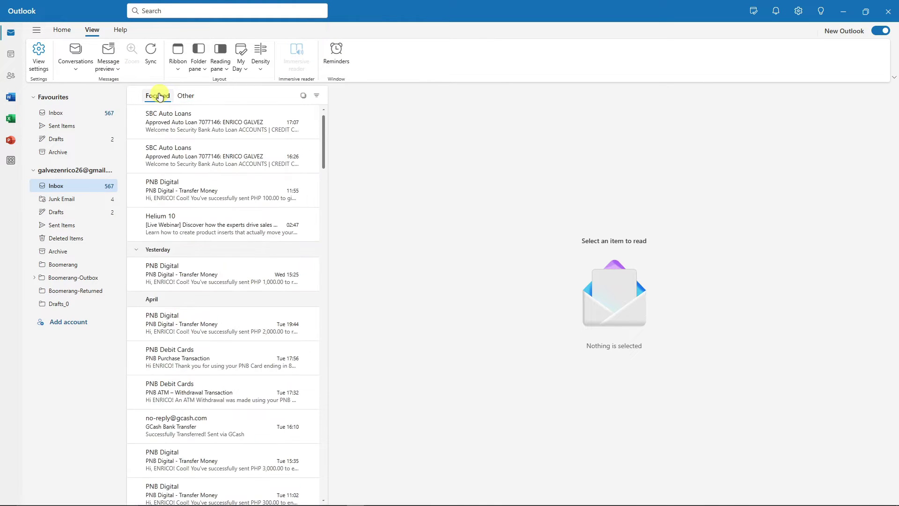
pyautogui.click(187, 96)
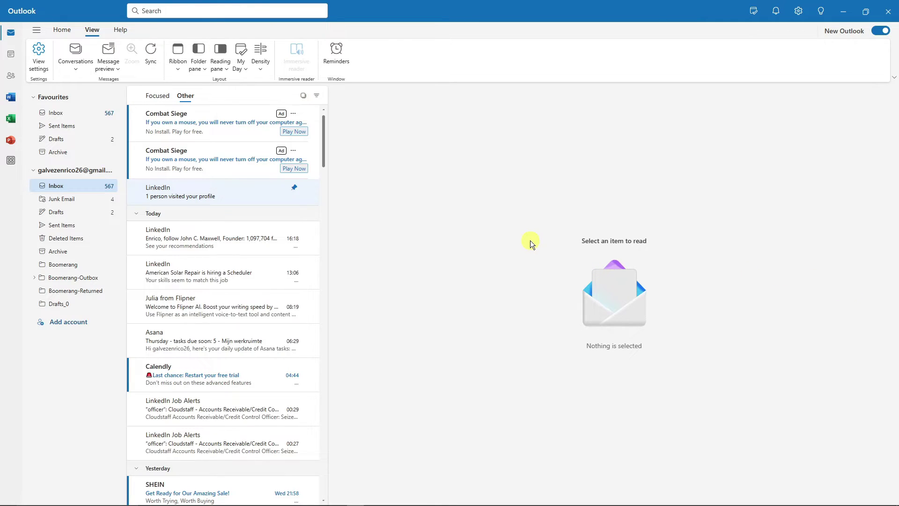
# Pin the American Solar Repair email, open a few messages, then unpin it
pyautogui.scroll(-3, 259, 229)
pyautogui.scroll(3, 214, 271)
pyautogui.moveTo(216, 270)
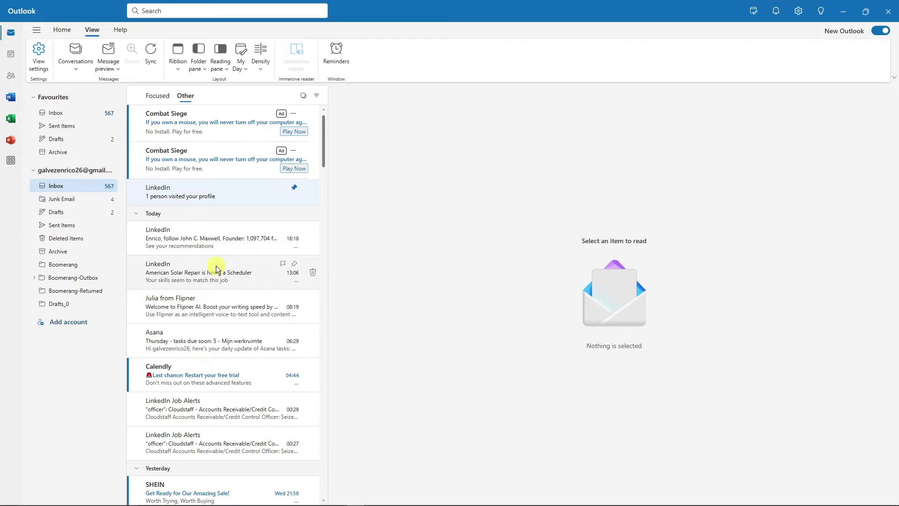
pyautogui.click(294, 264)
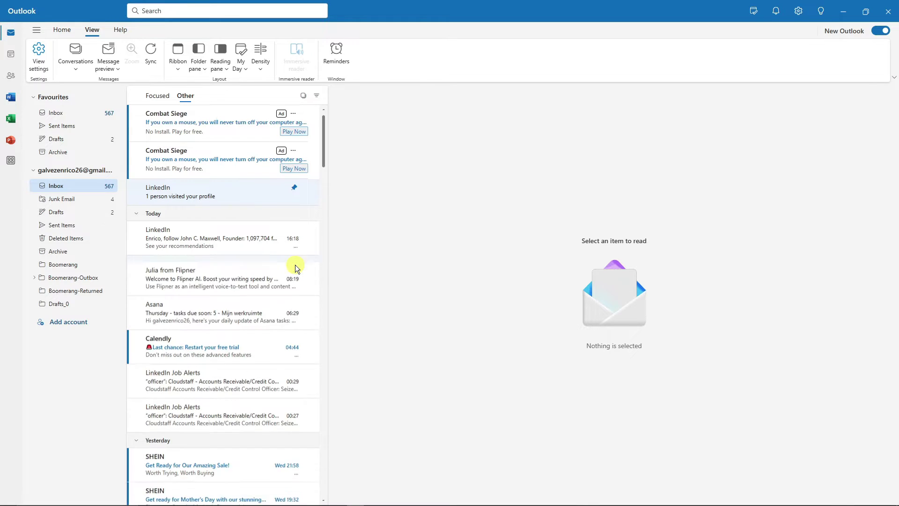
pyautogui.click(296, 268)
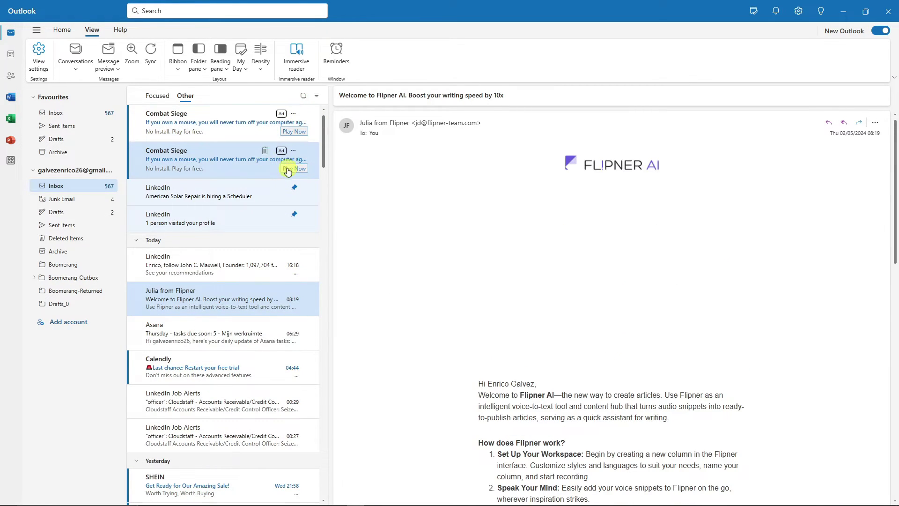
pyautogui.click(237, 199)
pyautogui.click(241, 212)
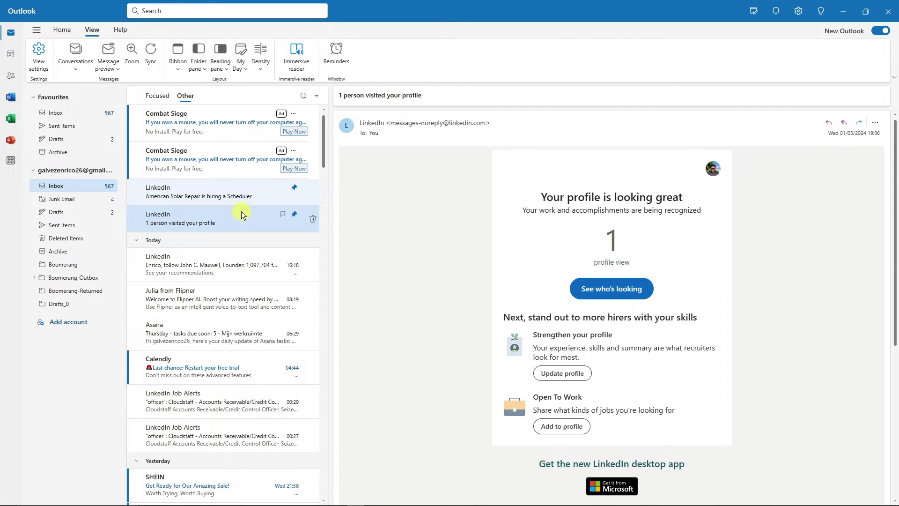
pyautogui.click(294, 188)
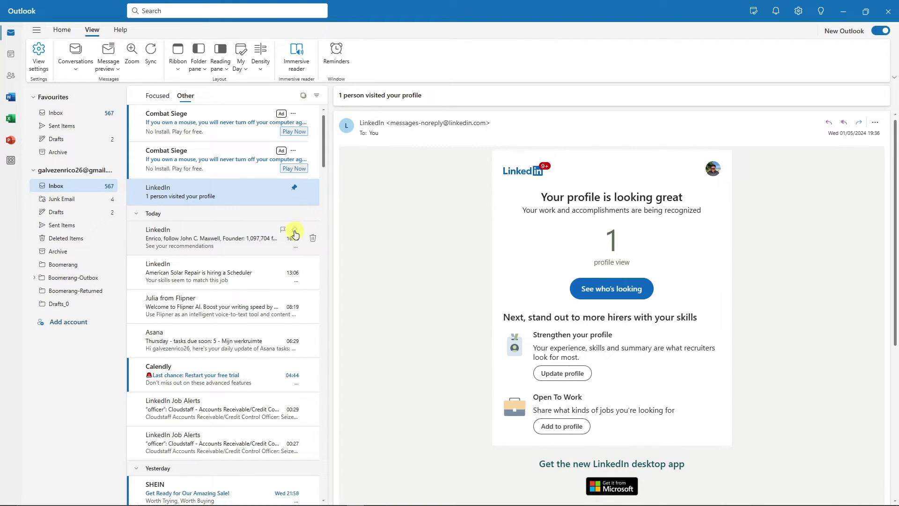
# Pin the 16:18 LinkedIn, American Solar Repair, Flipner welcome and Asana tasks emails
pyautogui.click(294, 228)
pyautogui.click(295, 255)
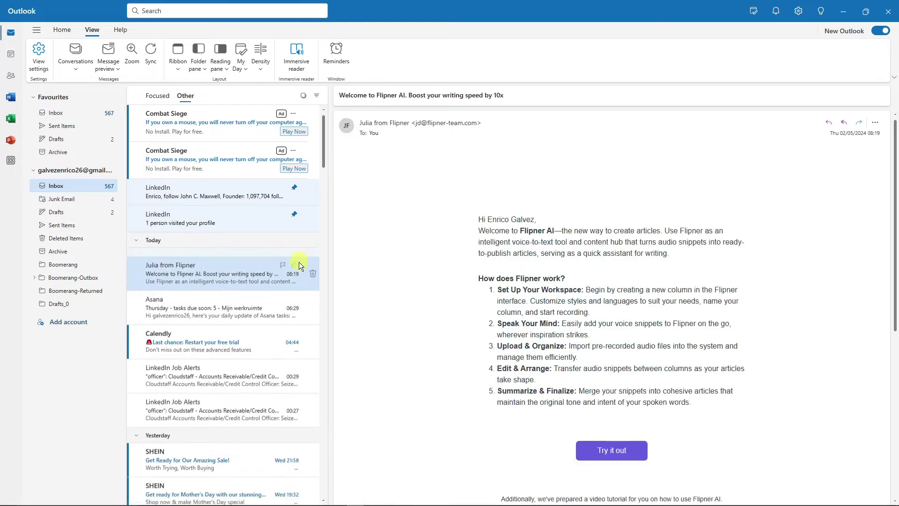
pyautogui.click(295, 284)
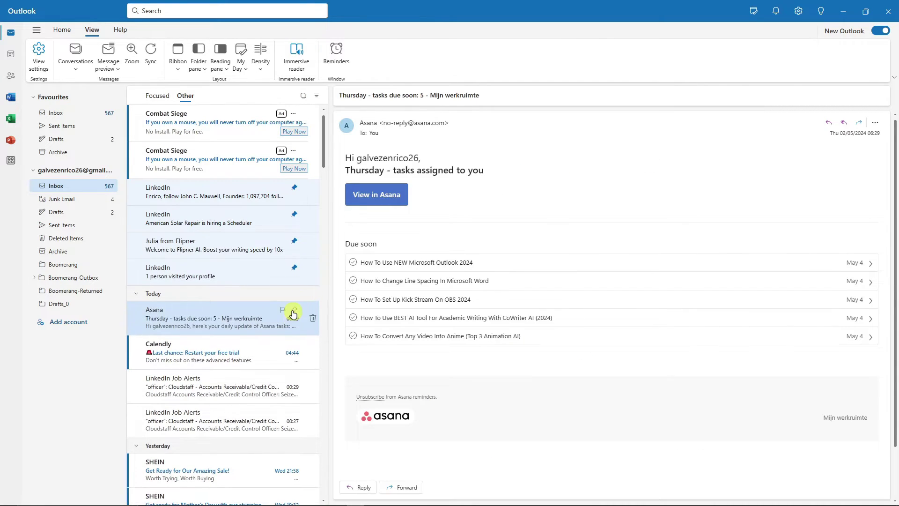
pyautogui.click(294, 308)
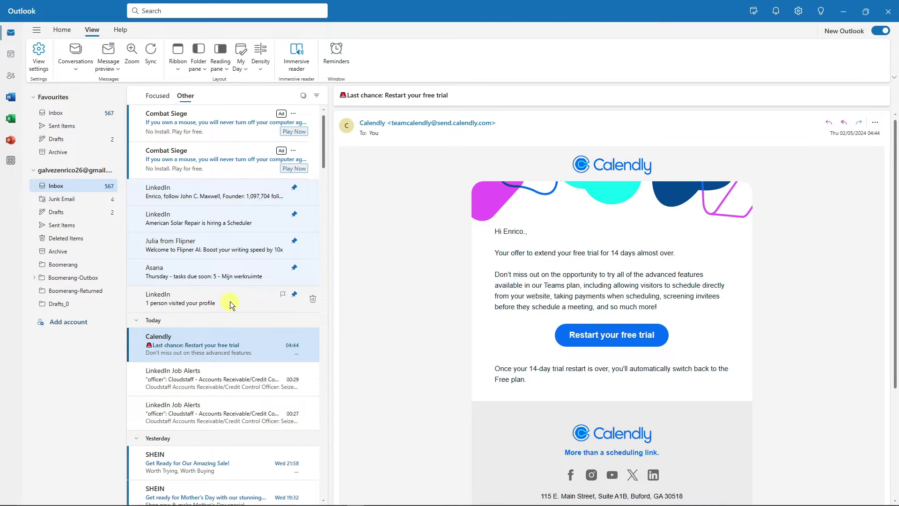
# Unpin American Solar Repair, Flipner and Asana, leaving the LinkedIn profile-visit email pinned
pyautogui.click(294, 188)
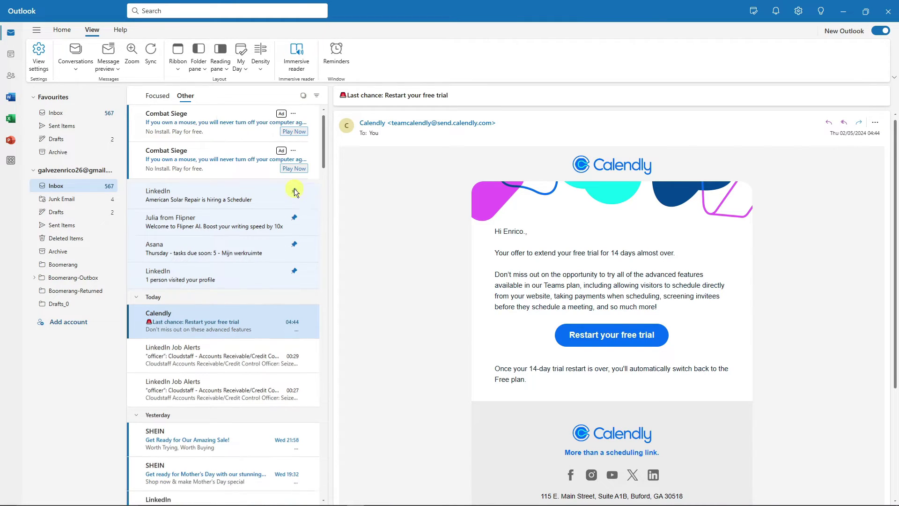
pyautogui.click(293, 194)
pyautogui.click(294, 189)
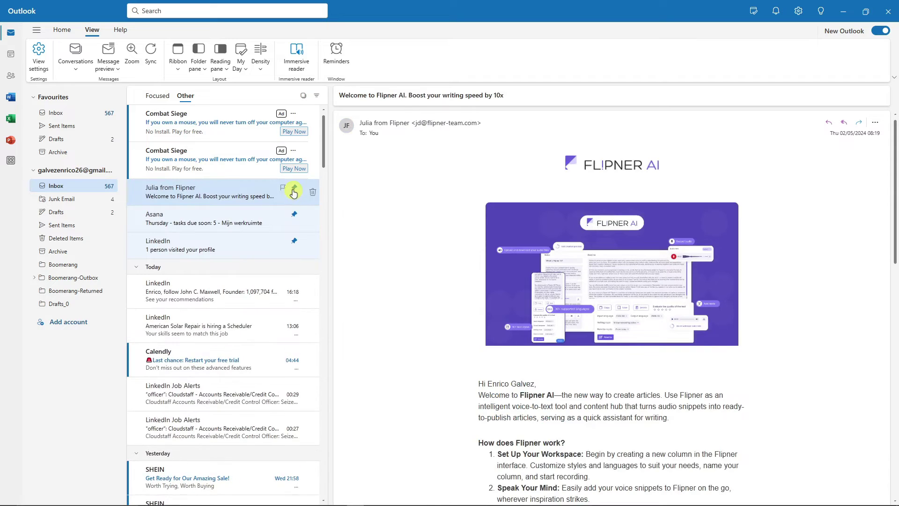
pyautogui.click(294, 190)
pyautogui.click(294, 191)
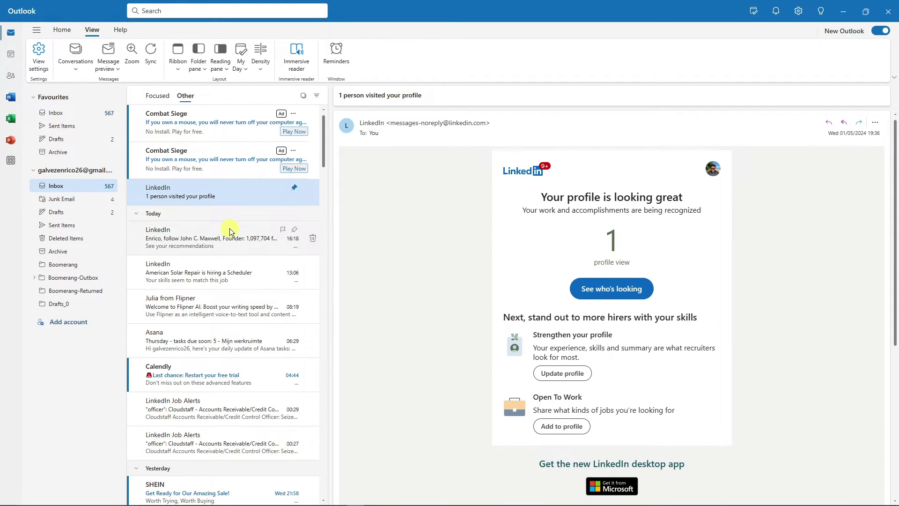
# Right-click the pinned LinkedIn profile-visit email to show its shortcut menu
pyautogui.rightClick(227, 195)
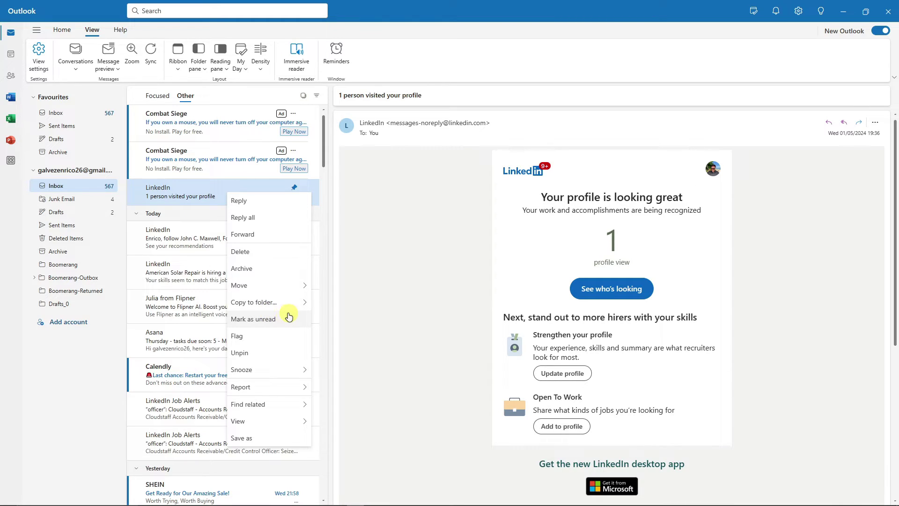
# View 1.jpg in Photos, move the window, advance to 2.jpg and zoom in and out
pyautogui.moveTo(453, 504)
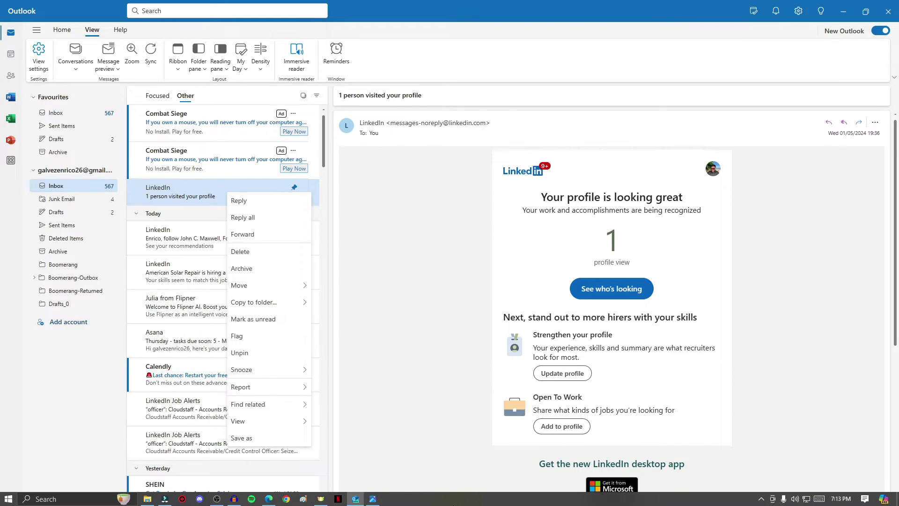
pyautogui.click(372, 498)
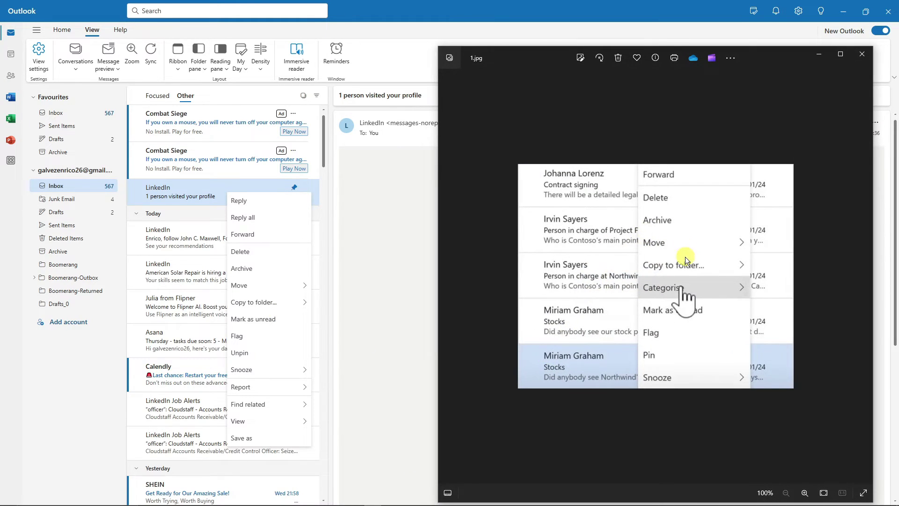
pyautogui.moveTo(760, 61); pyautogui.dragTo(639, 74)
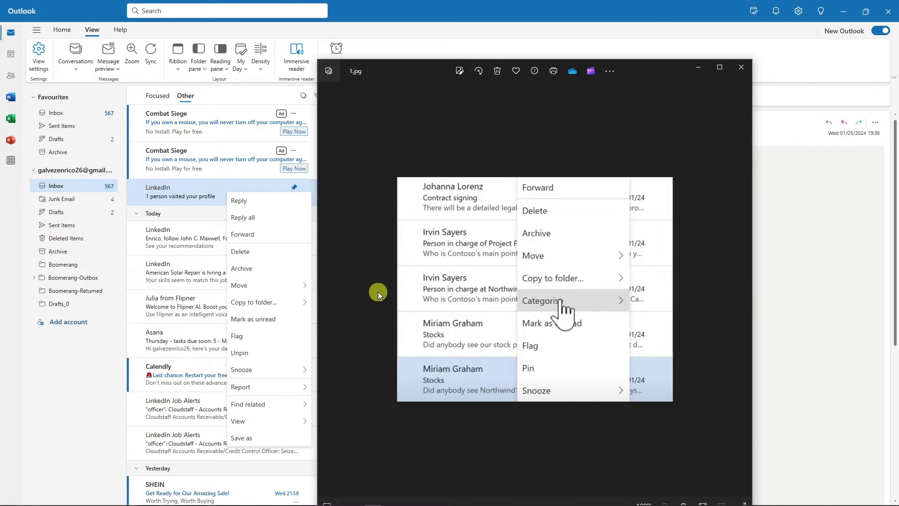
pyautogui.click(327, 289)
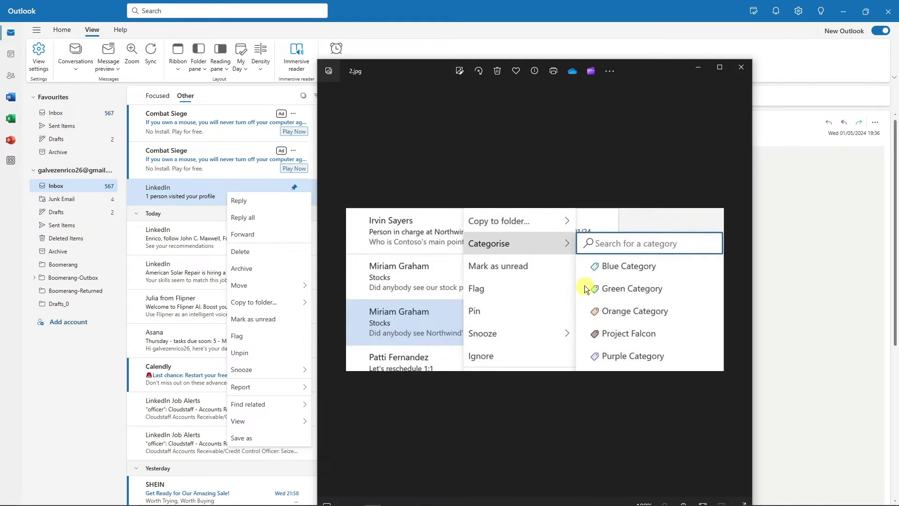
pyautogui.scroll(4, 600, 261)
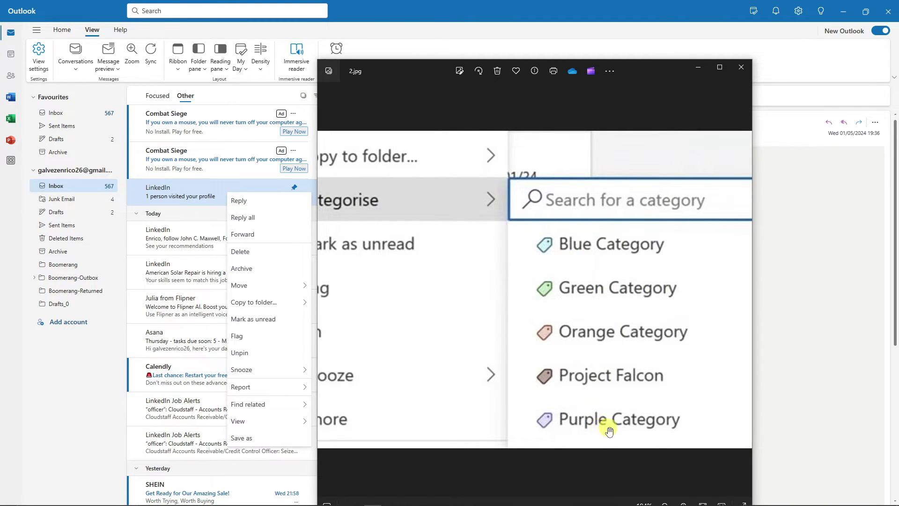
pyautogui.scroll(-4, 606, 414)
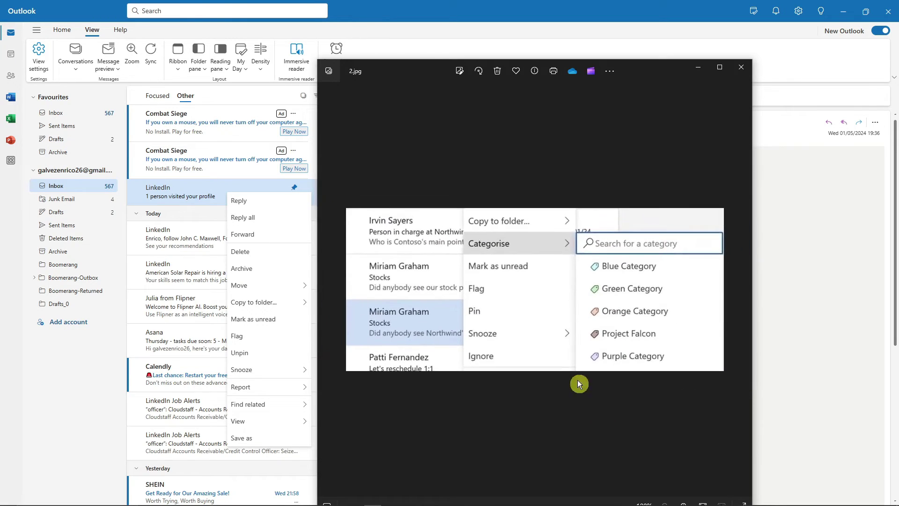
pyautogui.scroll(1, 523, 340)
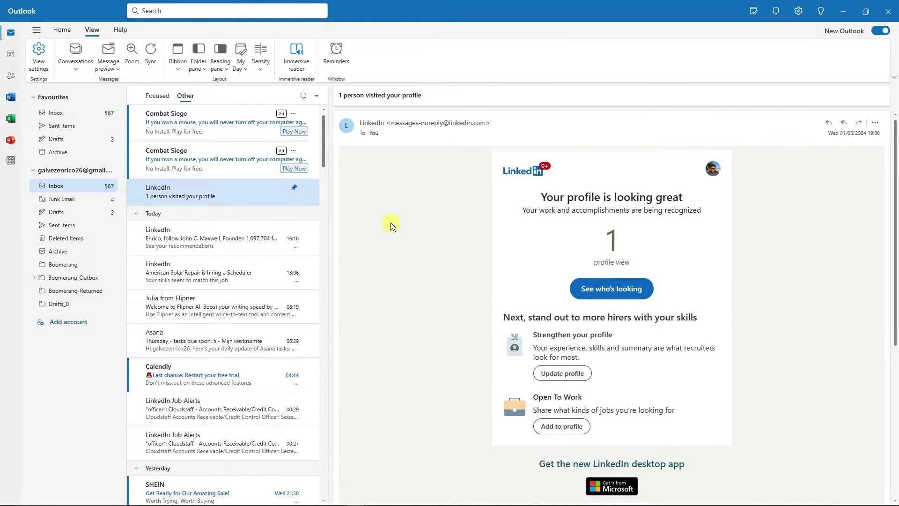
# Open the My Day calendar pane, visit Calendar, return to Mail and reopen the pane
pyautogui.click(751, 11)
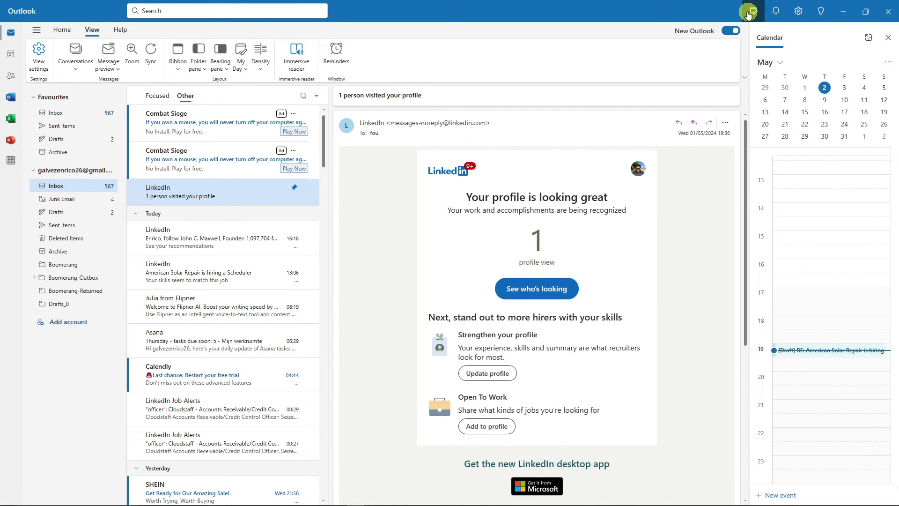
pyautogui.click(9, 53)
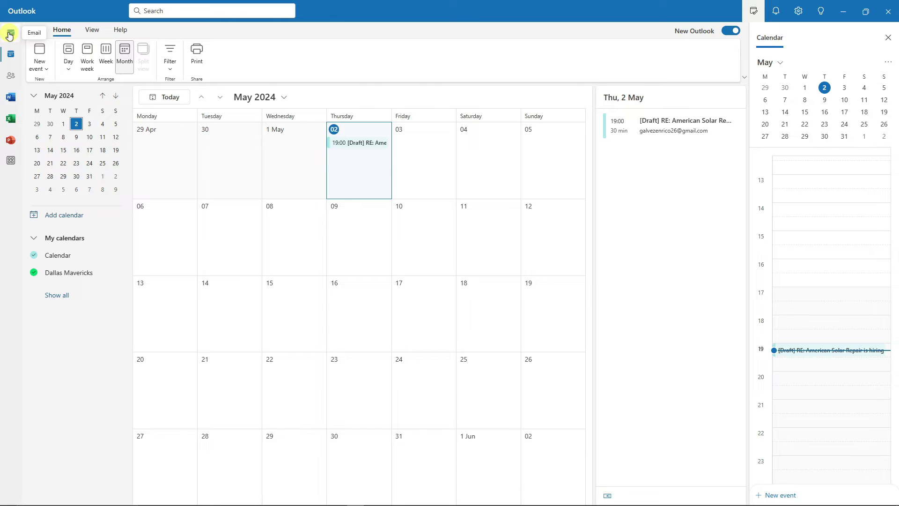
pyautogui.click(9, 36)
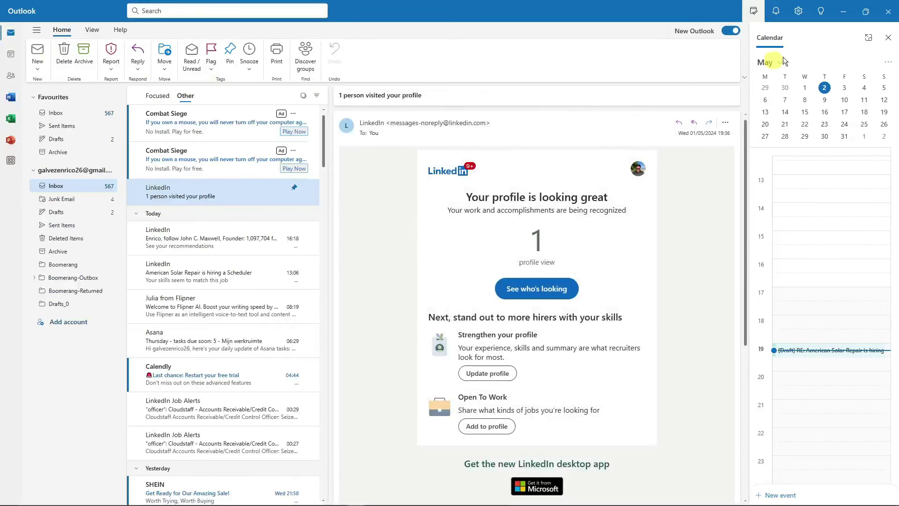
pyautogui.click(883, 39)
pyautogui.click(753, 11)
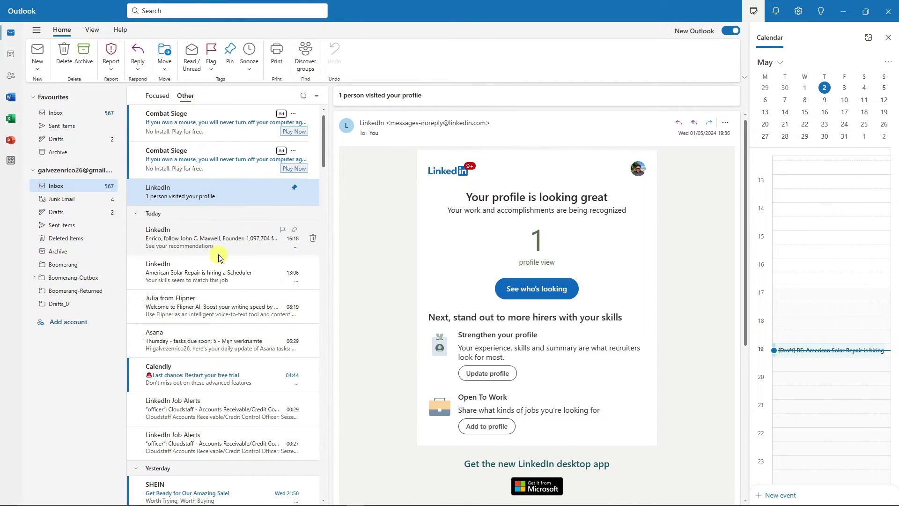
# Open the Flipner AI welcome email from the Other list
pyautogui.scroll(-1, 221, 294)
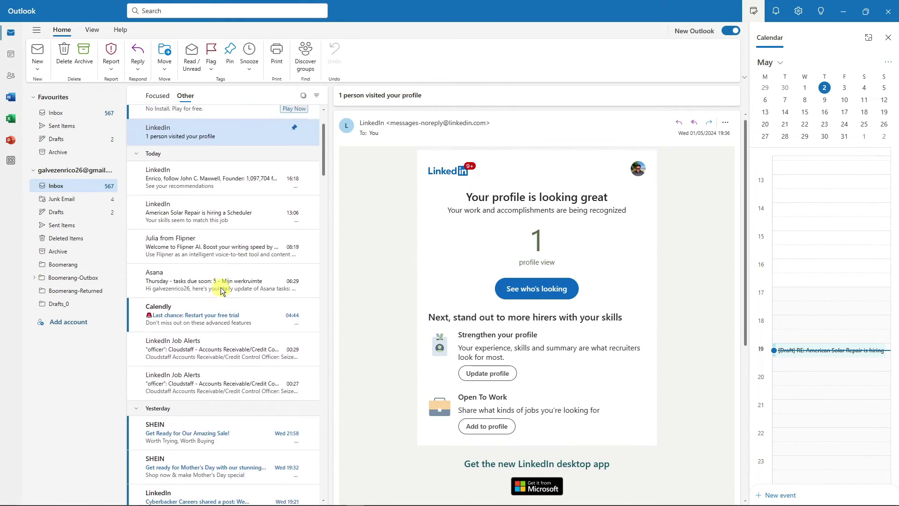
pyautogui.scroll(1, 220, 290)
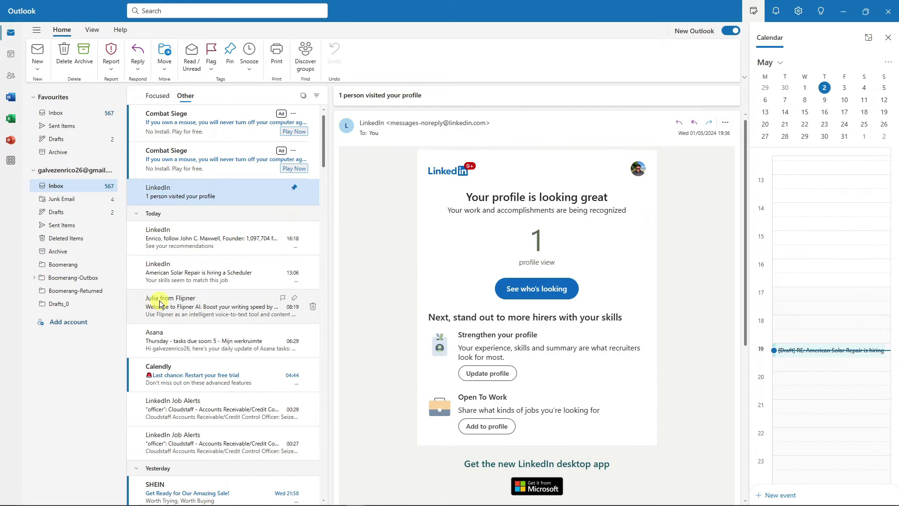
pyautogui.click(218, 302)
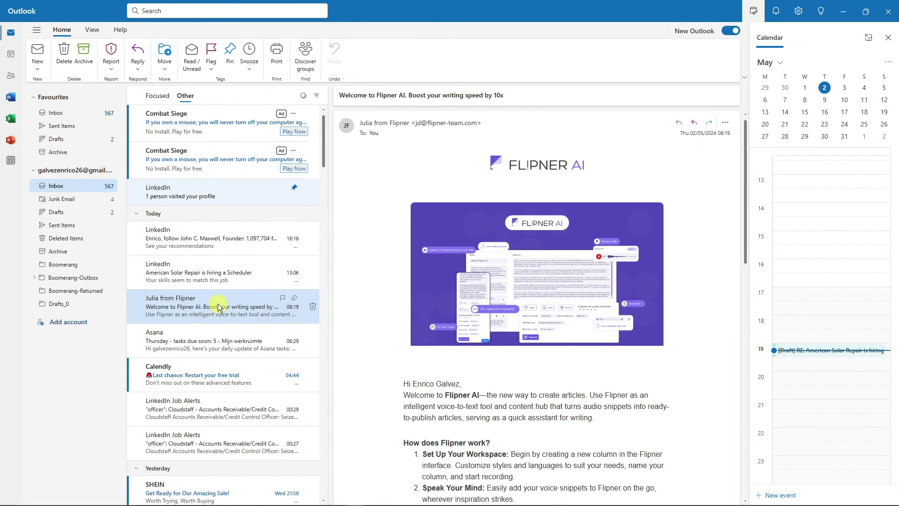
# Drop the Flipner email onto the calendar, creating a 2 May 2024 20:00–20:30 meeting
pyautogui.moveTo(167, 302); pyautogui.dragTo(813, 237)
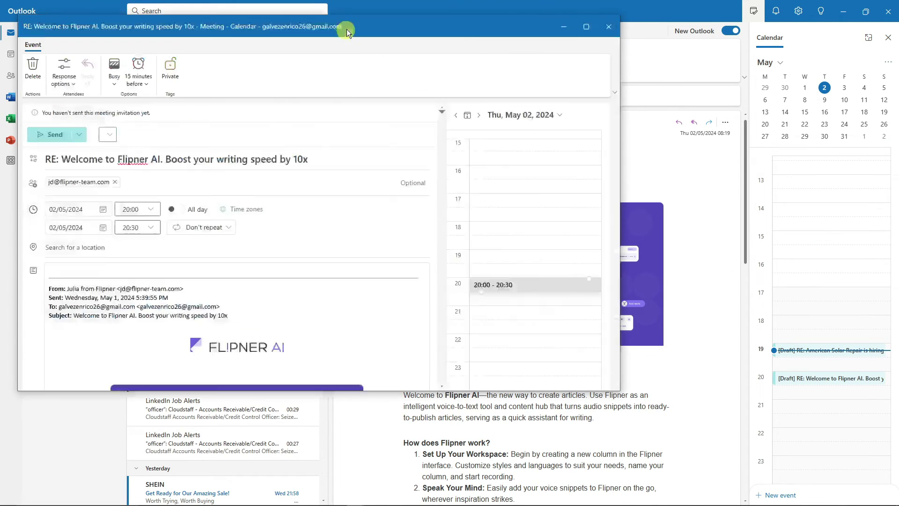
pyautogui.moveTo(349, 27); pyautogui.dragTo(510, 65)
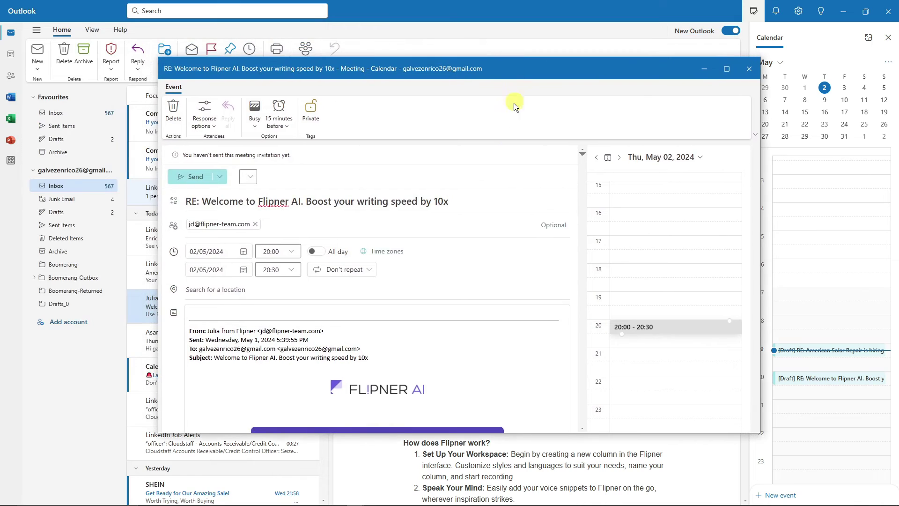
pyautogui.moveTo(465, 201); pyautogui.dragTo(178, 201)
pyautogui.click(461, 201)
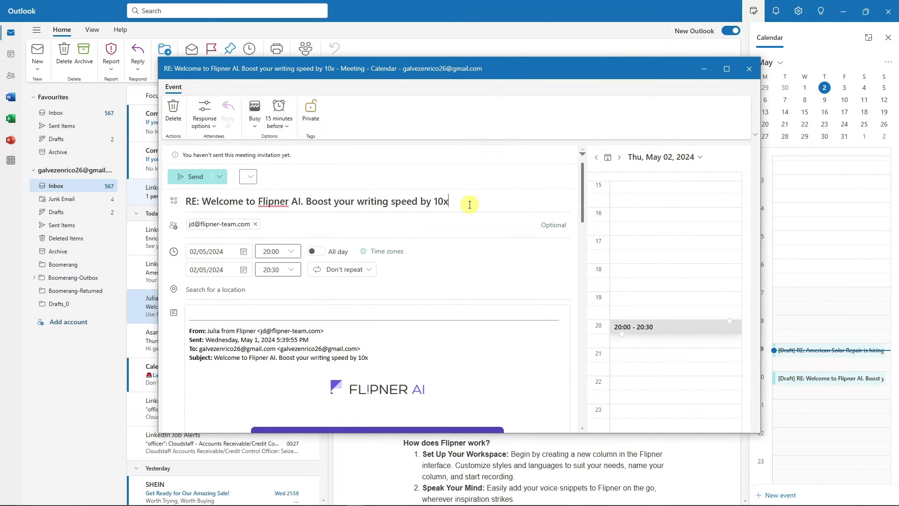
pyautogui.moveTo(461, 201); pyautogui.dragTo(173, 202)
pyautogui.scroll(-5, 454, 311)
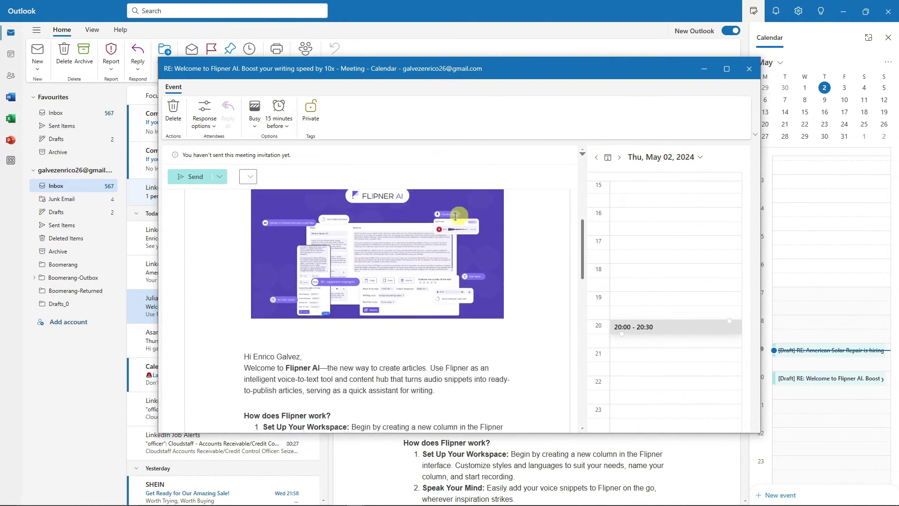
pyautogui.scroll(5, 376, 311)
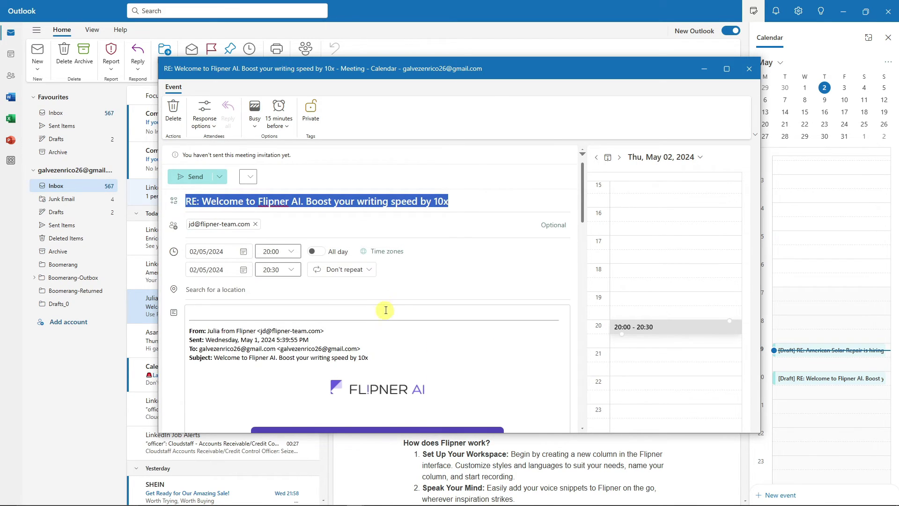
pyautogui.click(330, 177)
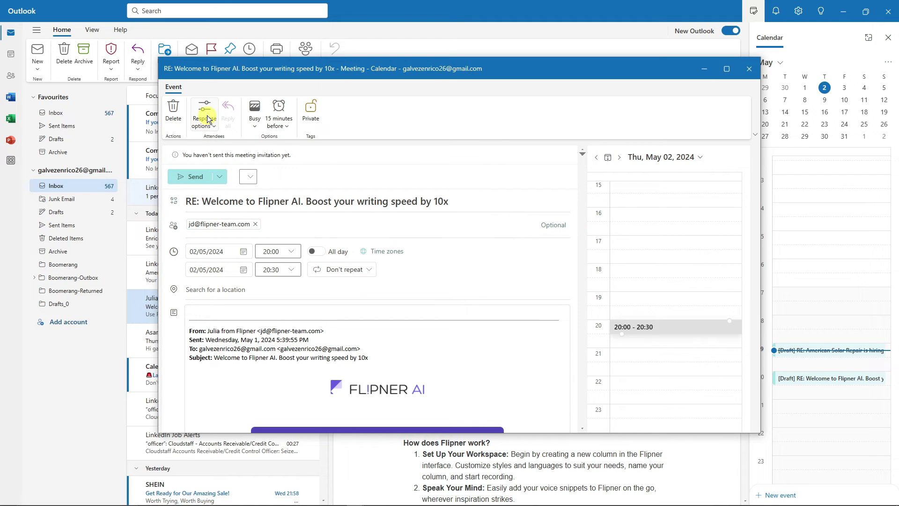
pyautogui.scroll(-1, 470, 267)
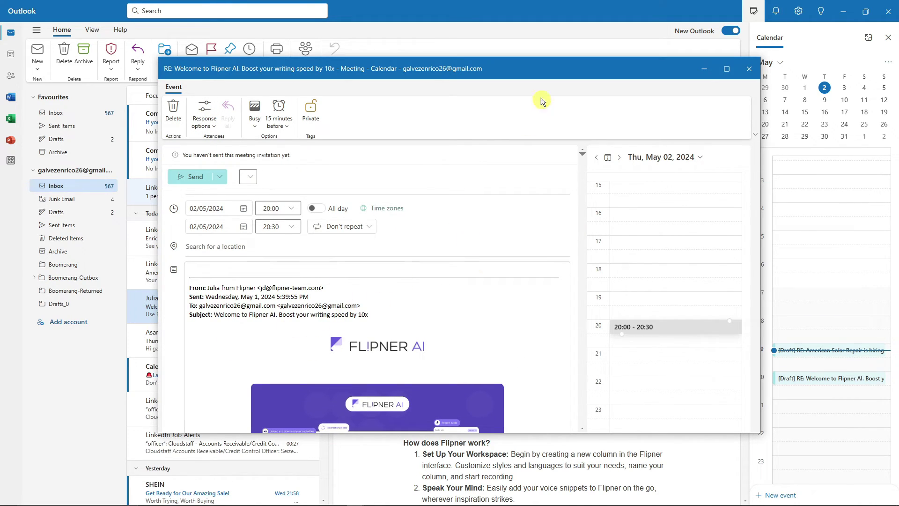
# Reposition the meeting window and place the cursor in the location field
pyautogui.moveTo(538, 71); pyautogui.dragTo(493, 58)
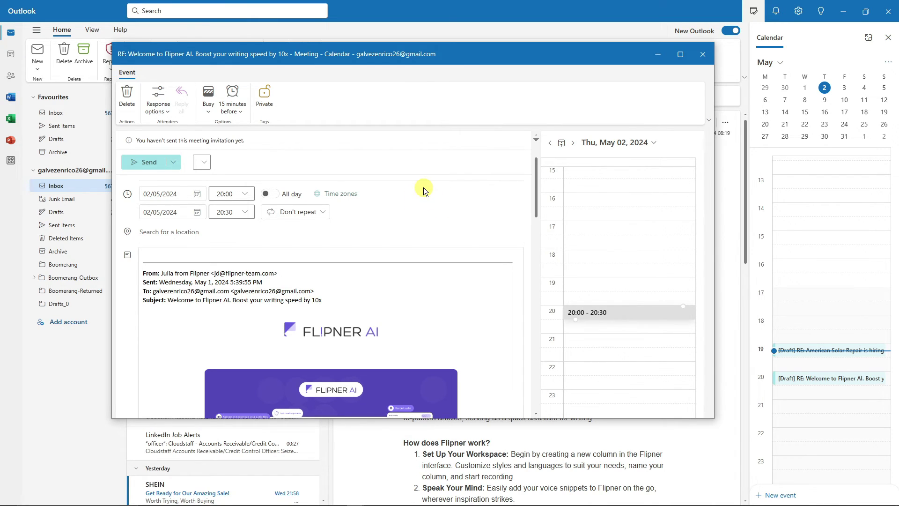
pyautogui.moveTo(478, 52); pyautogui.dragTo(529, 52)
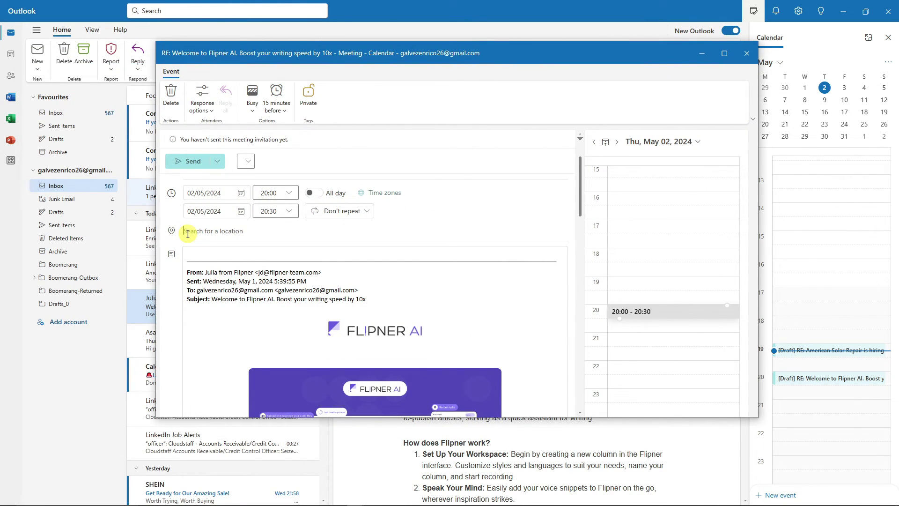
pyautogui.click(208, 233)
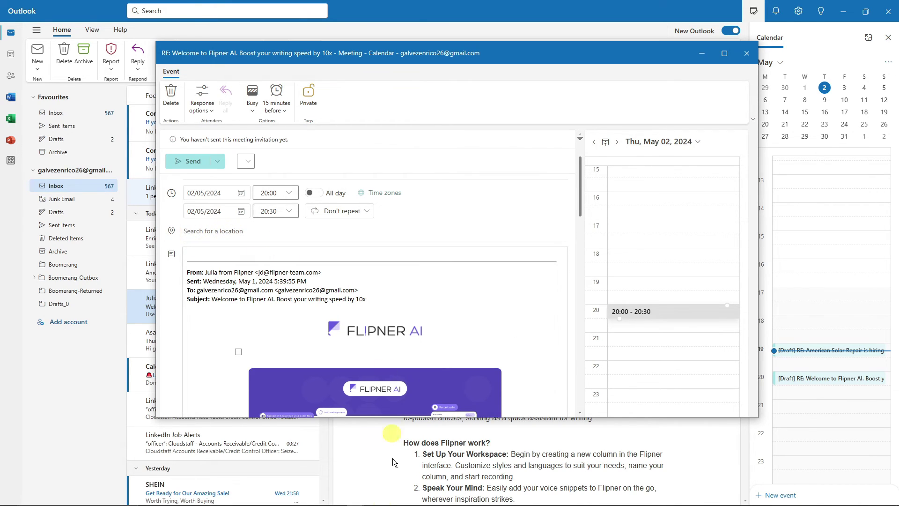
# Open 3.jpg from the Desktop folder in Photos, close Explorer, and move the viewer up
pyautogui.moveTo(356, 498)
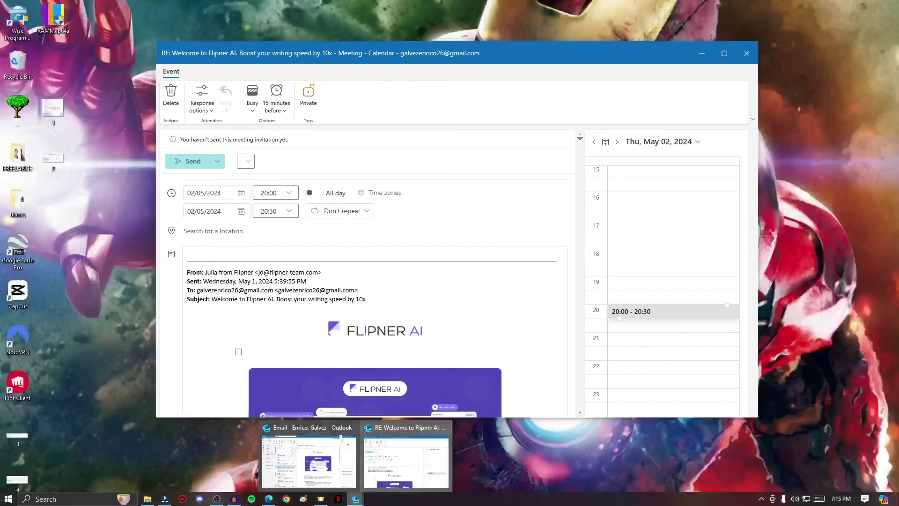
pyautogui.click(147, 498)
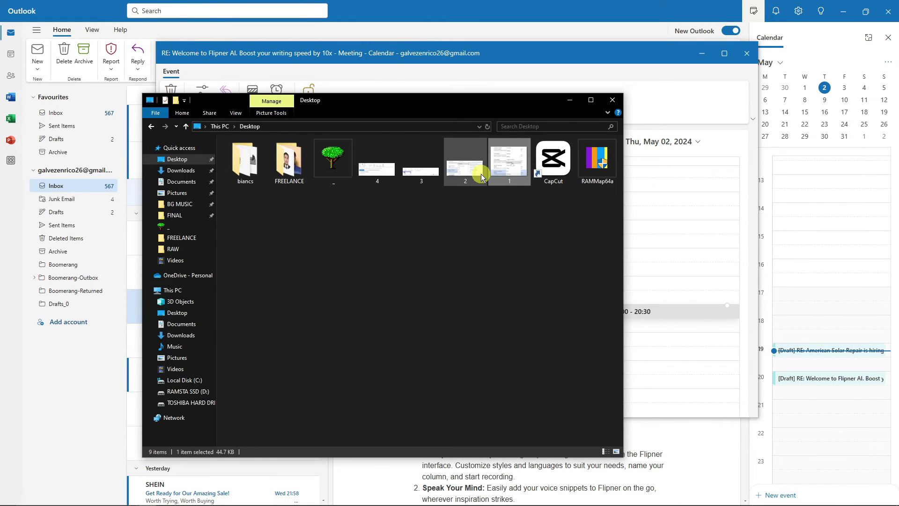
pyautogui.doubleClick(423, 162)
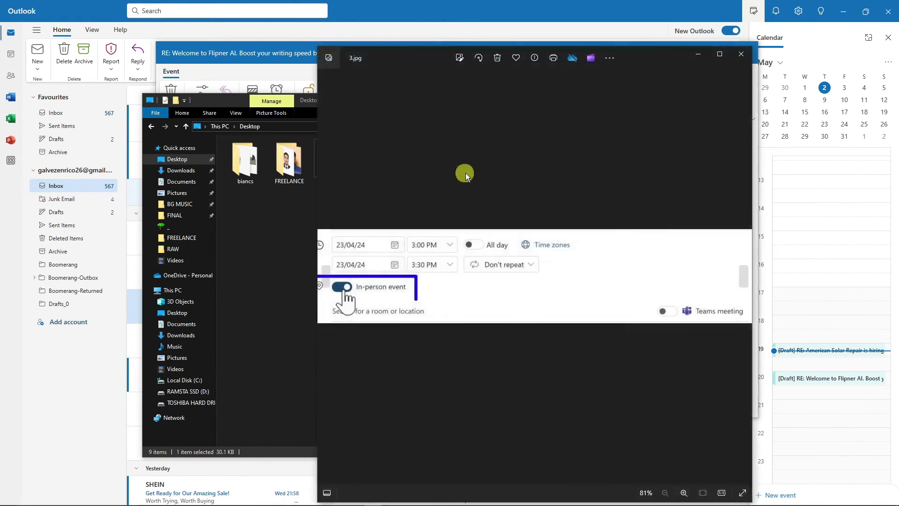
pyautogui.click(232, 106)
pyautogui.click(609, 99)
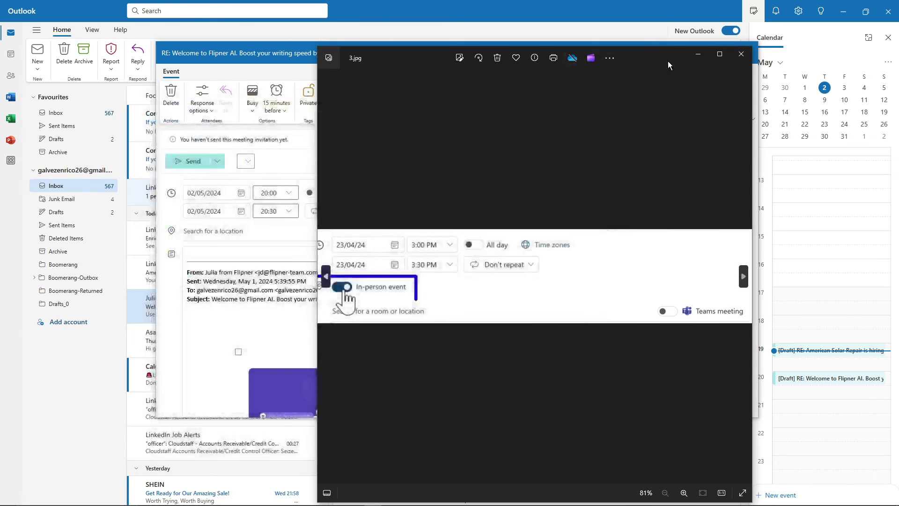
pyautogui.scroll(5, 668, 65)
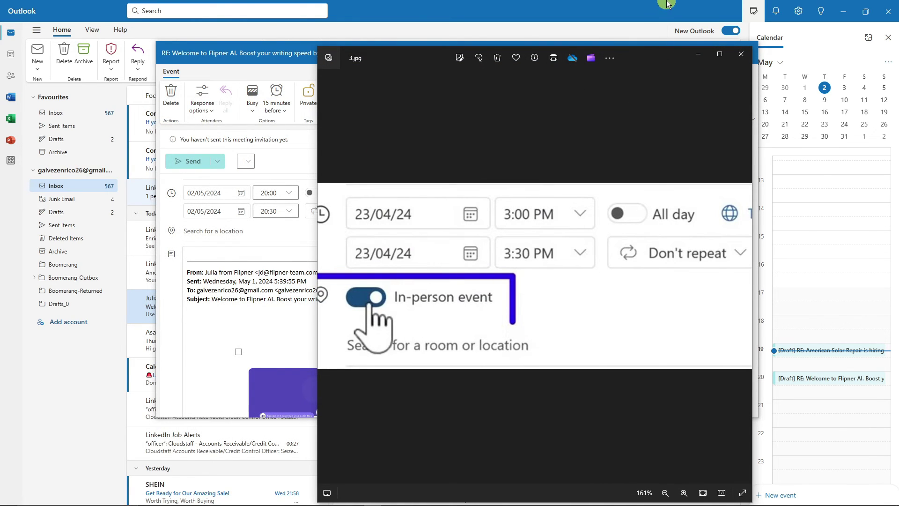
pyautogui.moveTo(648, 58); pyautogui.dragTo(657, 18)
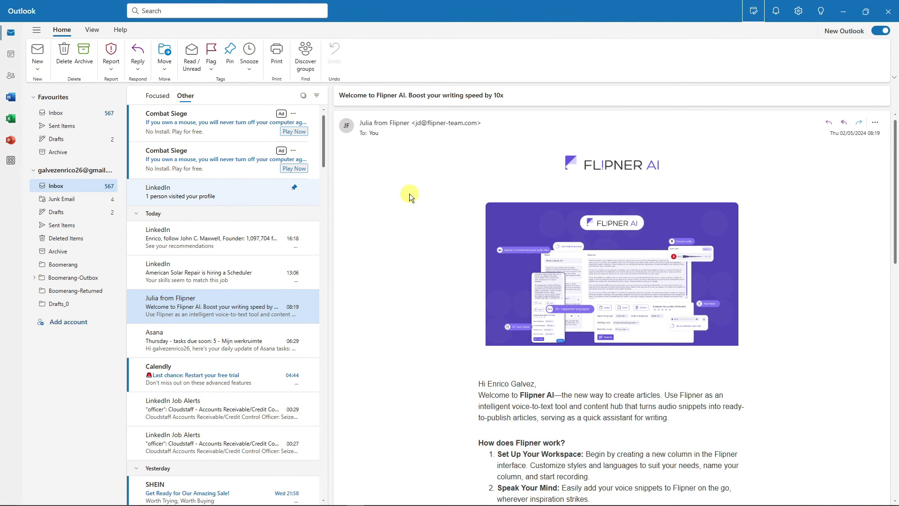
pyautogui.moveTo(323, 148); pyautogui.dragTo(322, 173)
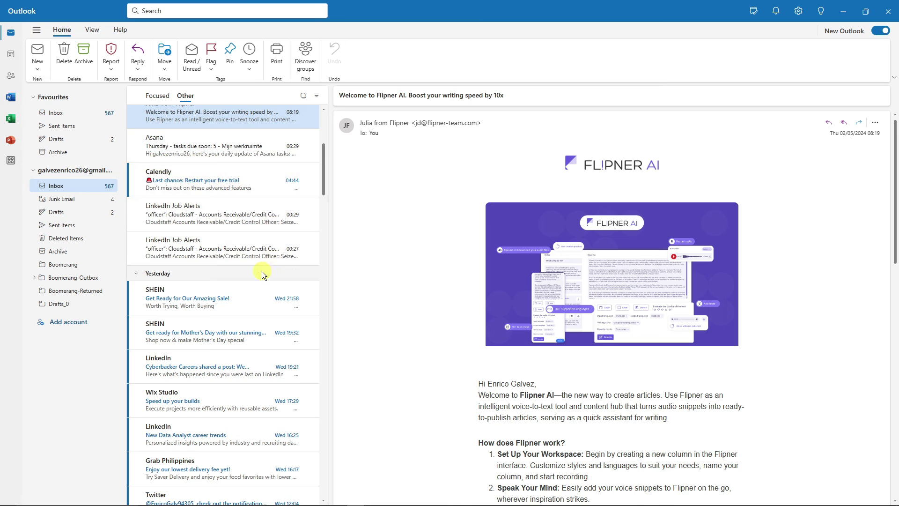
pyautogui.scroll(3, 261, 271)
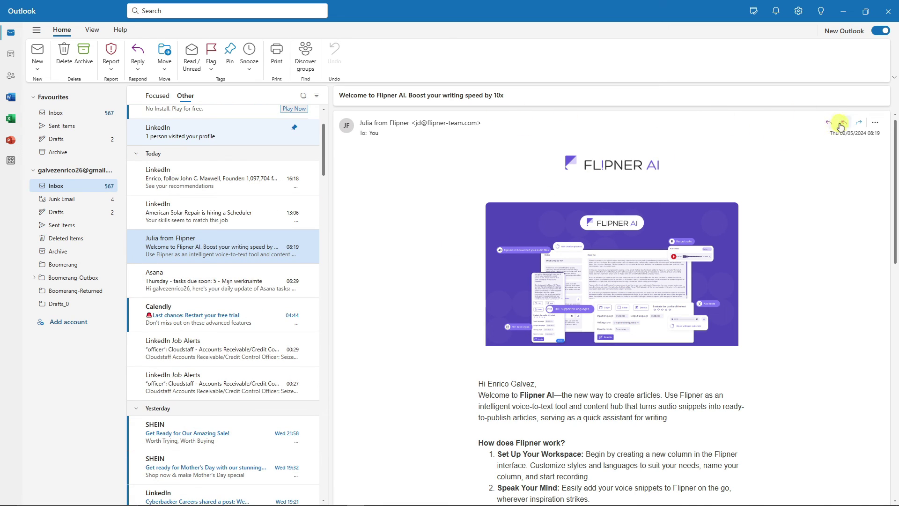
pyautogui.click(873, 126)
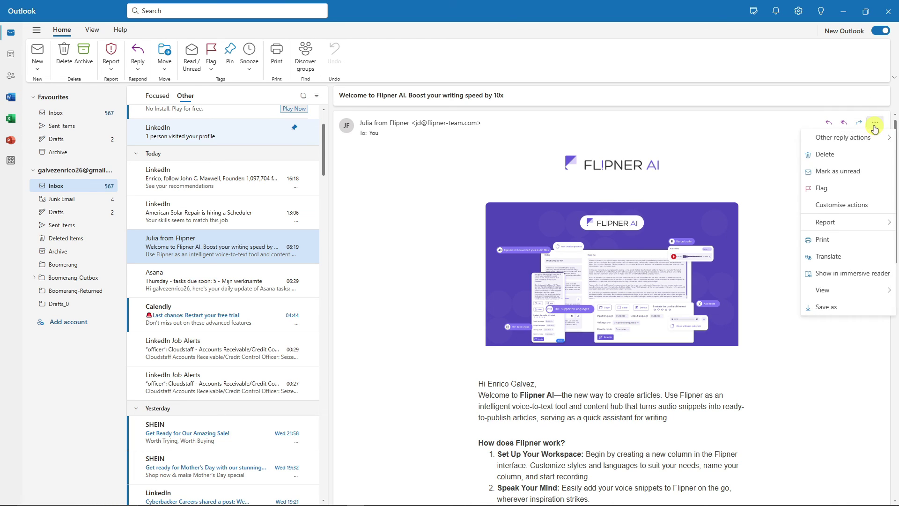
pyautogui.moveTo(867, 142)
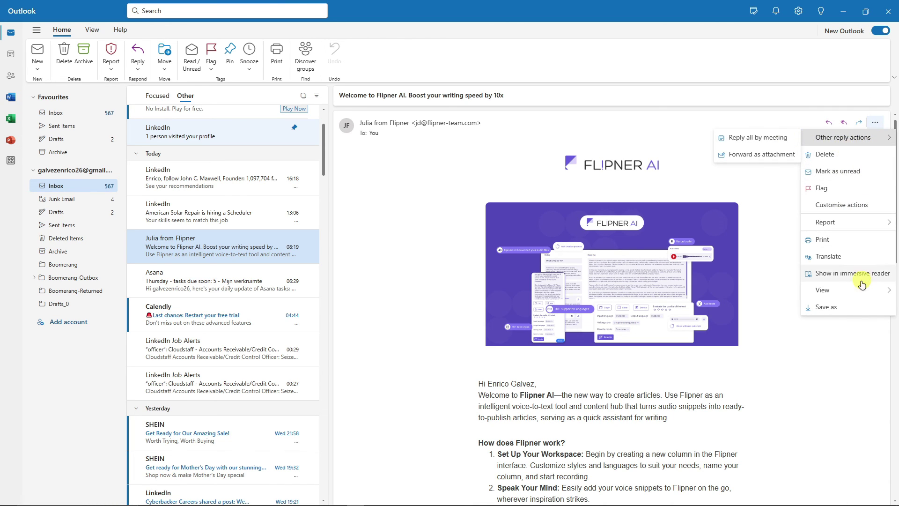
pyautogui.moveTo(828, 222)
pyautogui.click(738, 150)
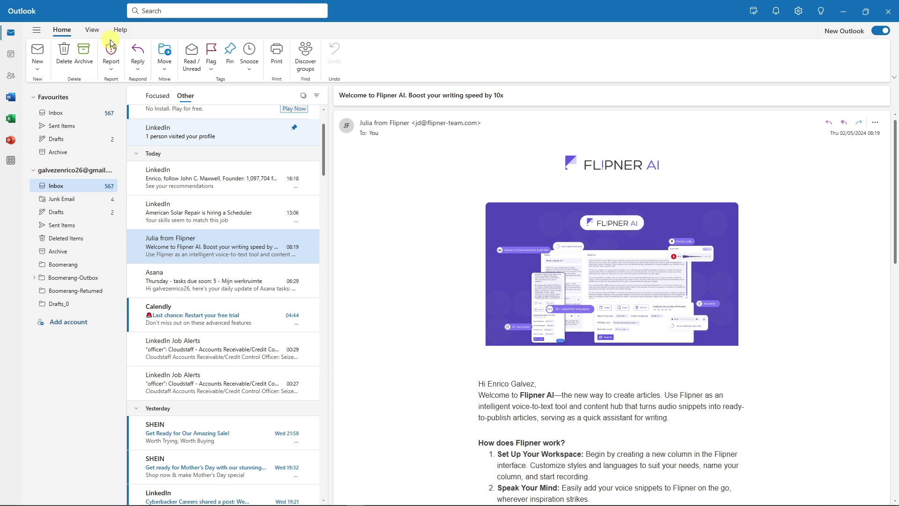
pyautogui.scroll(2, 323, 145)
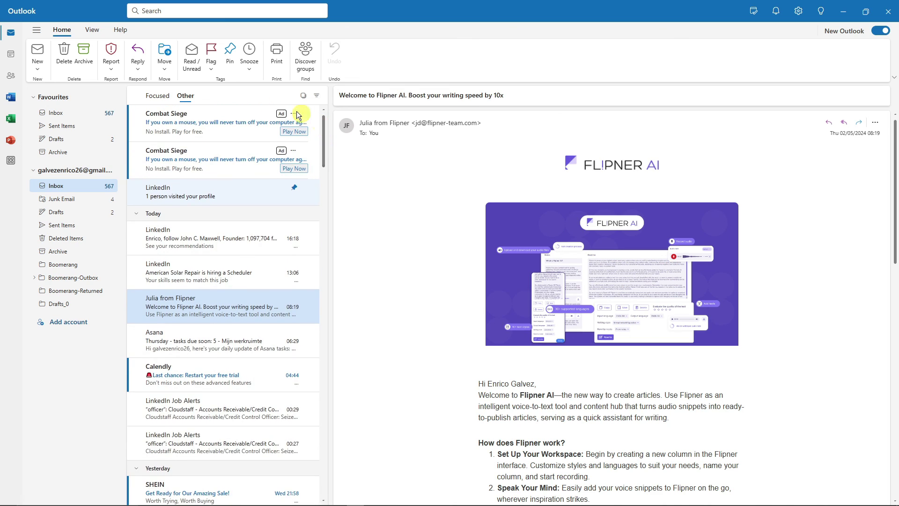